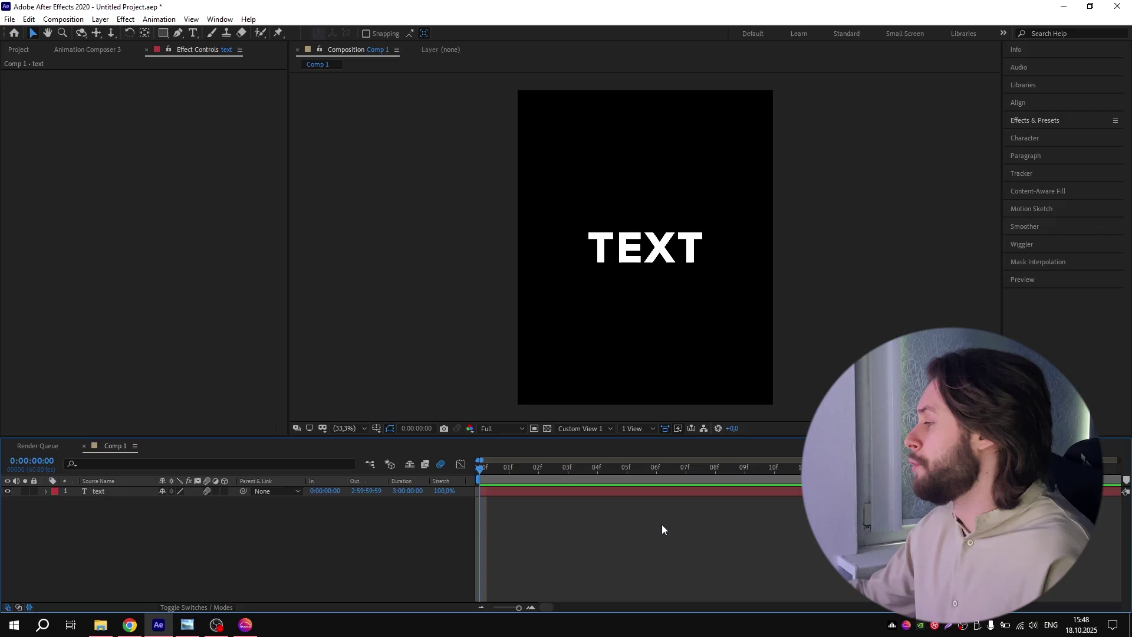
- Search Effects & Presets for 'bevel' and apply Bevel Alpha to the TEXT layer
click(1036, 126)
click(1036, 134)
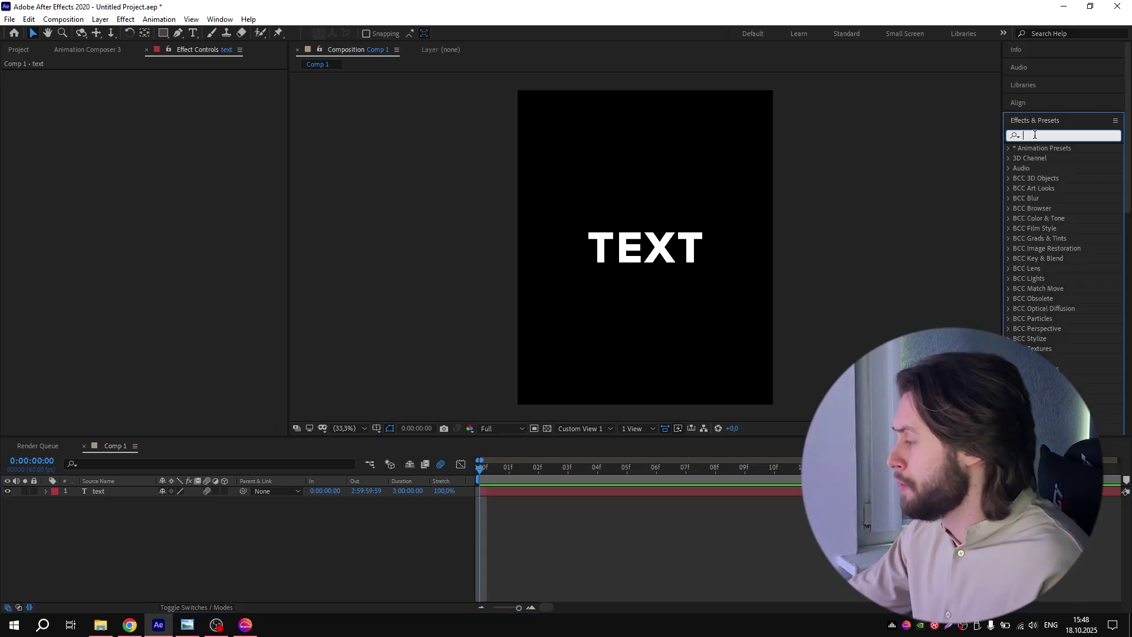
text(bevel)
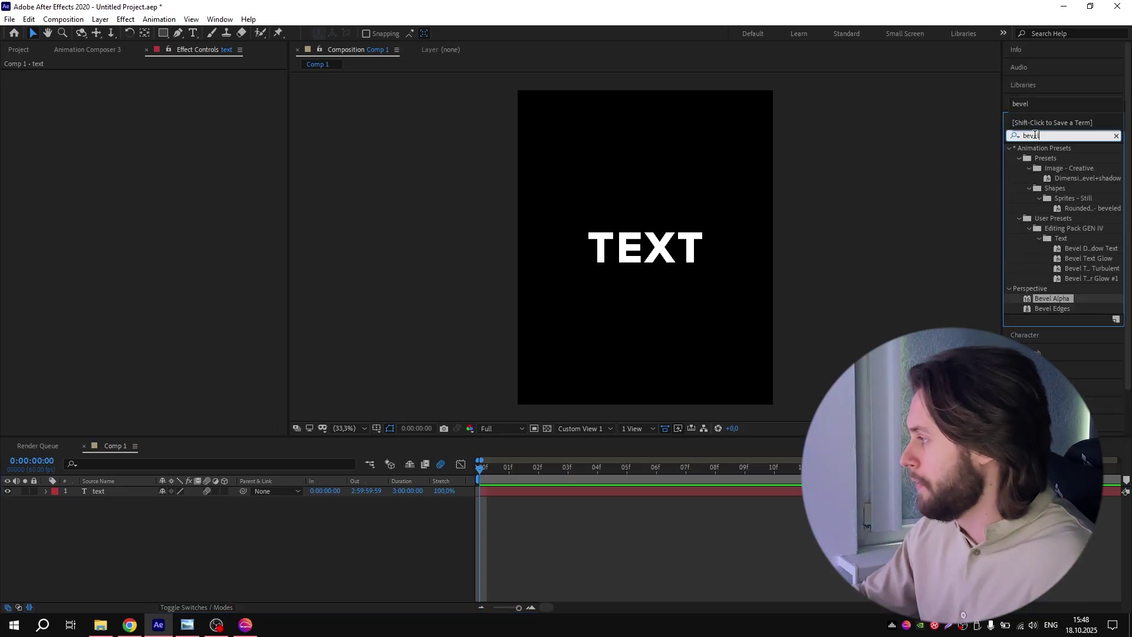
drag(1053, 299, 595, 492)
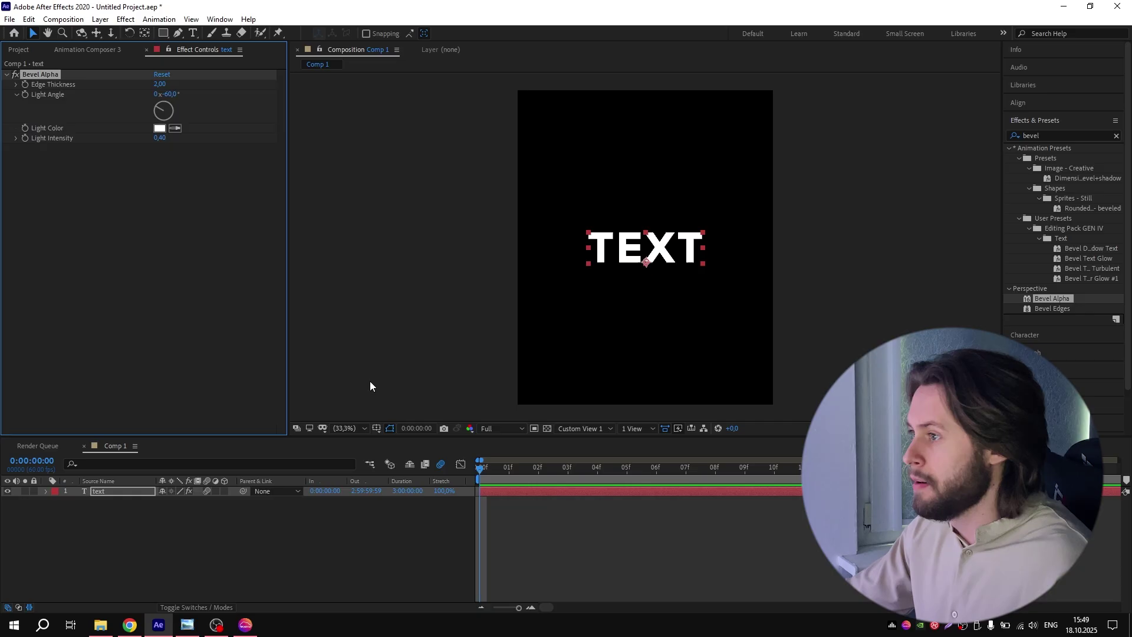
- Set Bevel Alpha Edge Thickness to 12 and Light Intensity to 0.60
click(159, 85)
text(12)
key(Return)
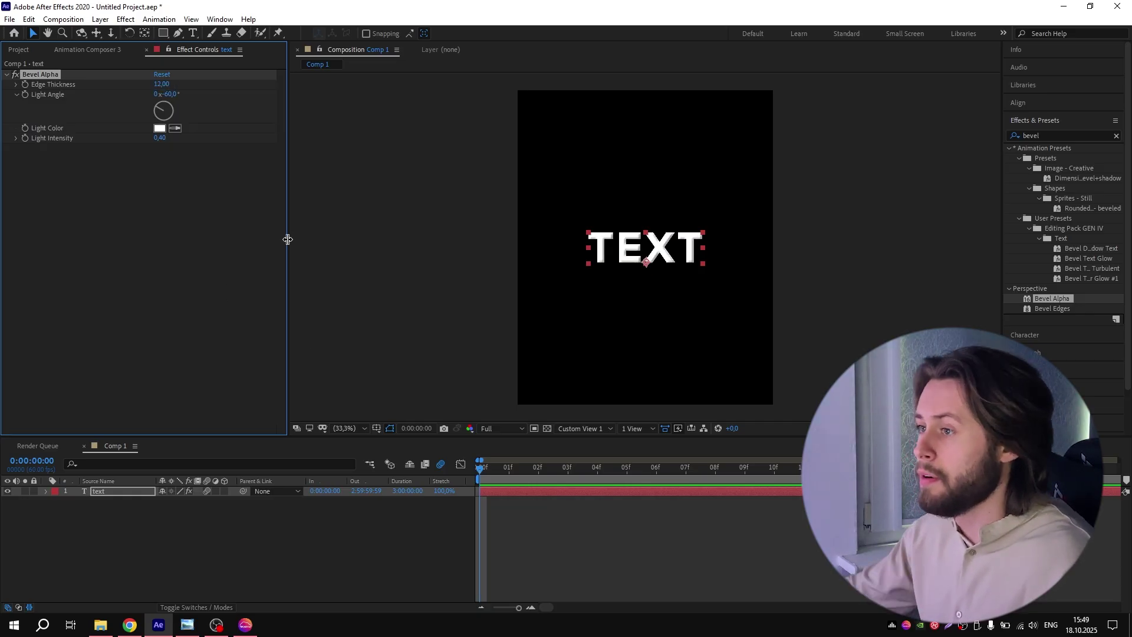
click(160, 138)
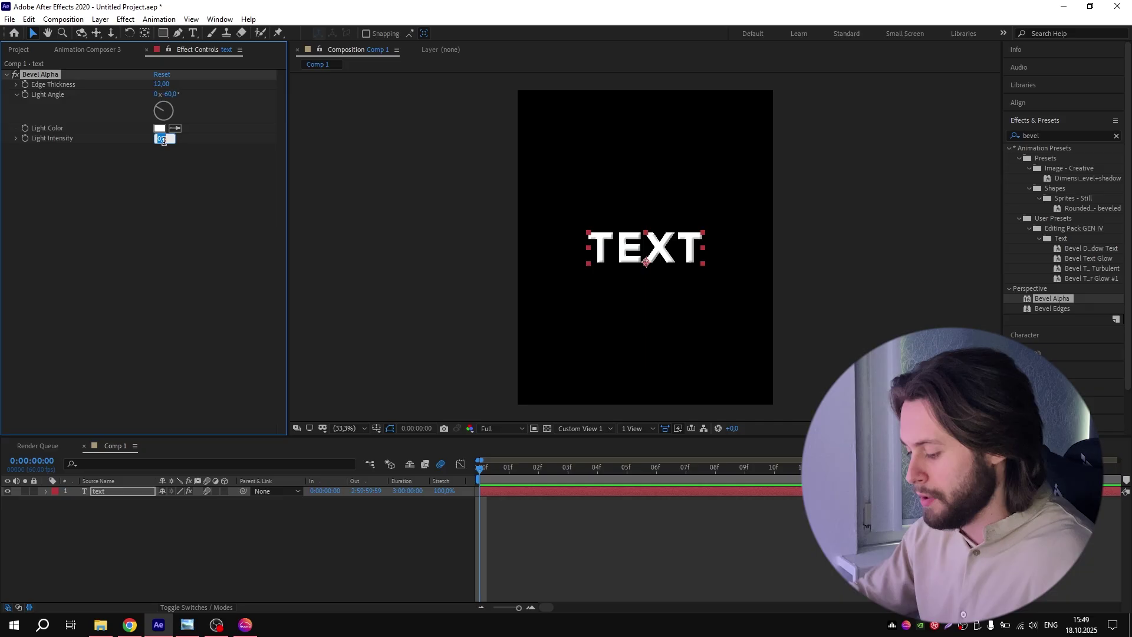
text(0,6)
key(Return)
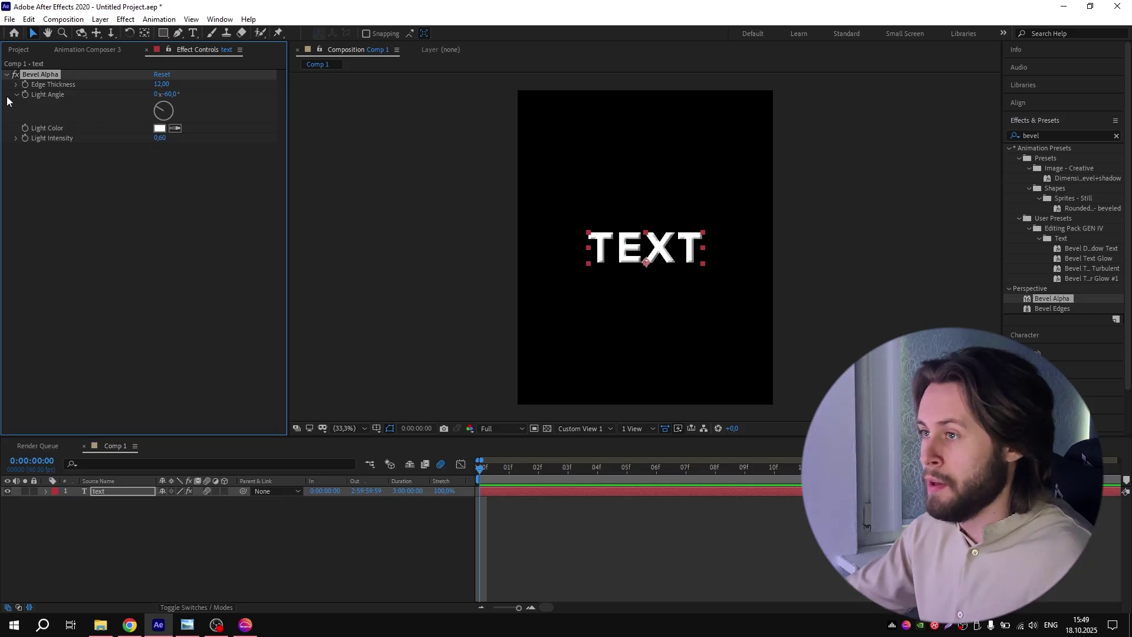
click(8, 75)
- Apply Deep Glow from a 'deep' search to the TEXT layer with Exposure 0.8
click(48, 142)
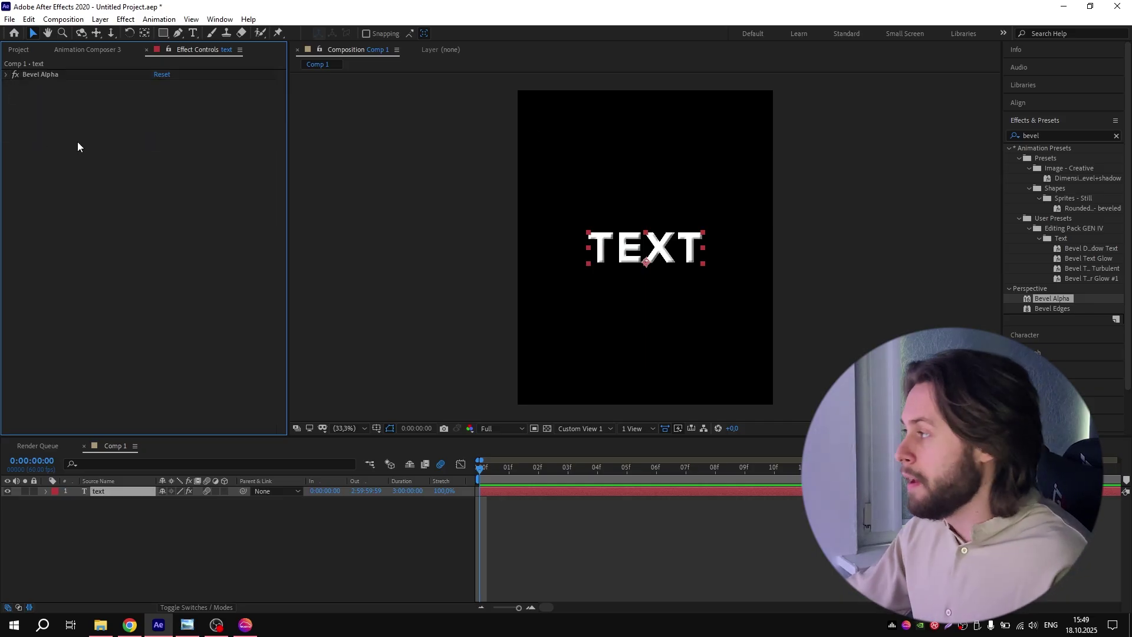
click(1057, 132)
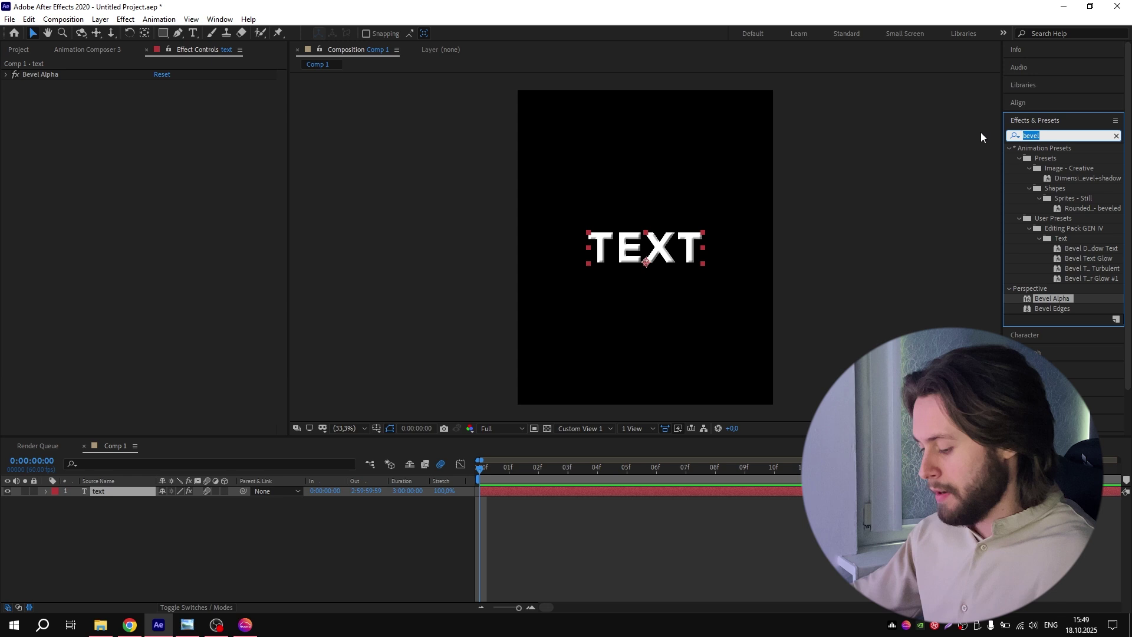
text(deep)
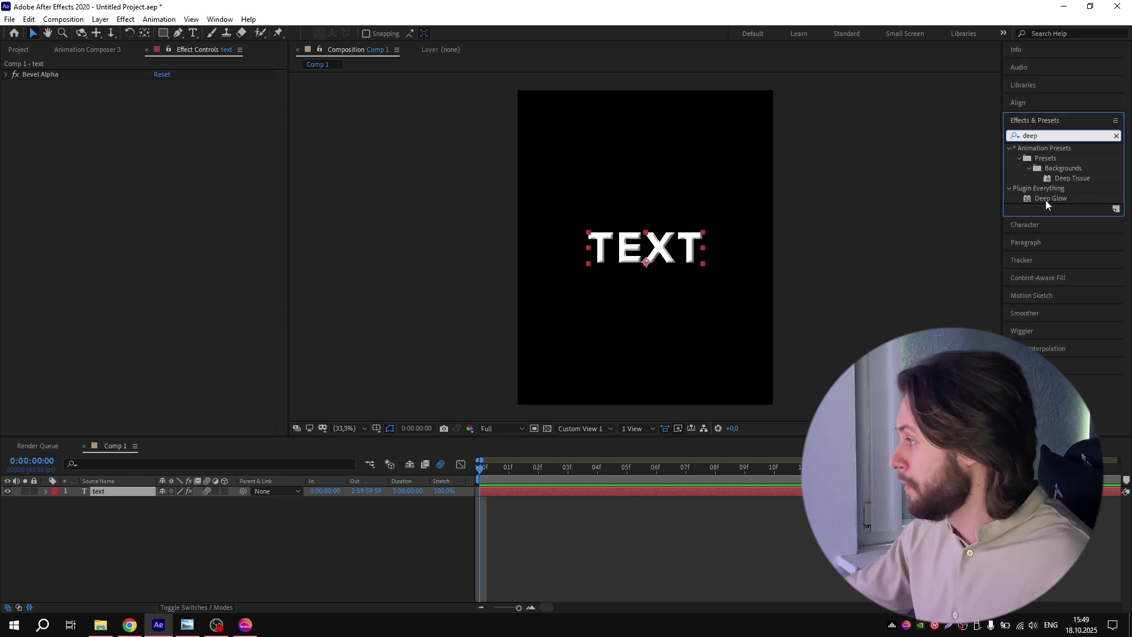
drag(1051, 198, 550, 491)
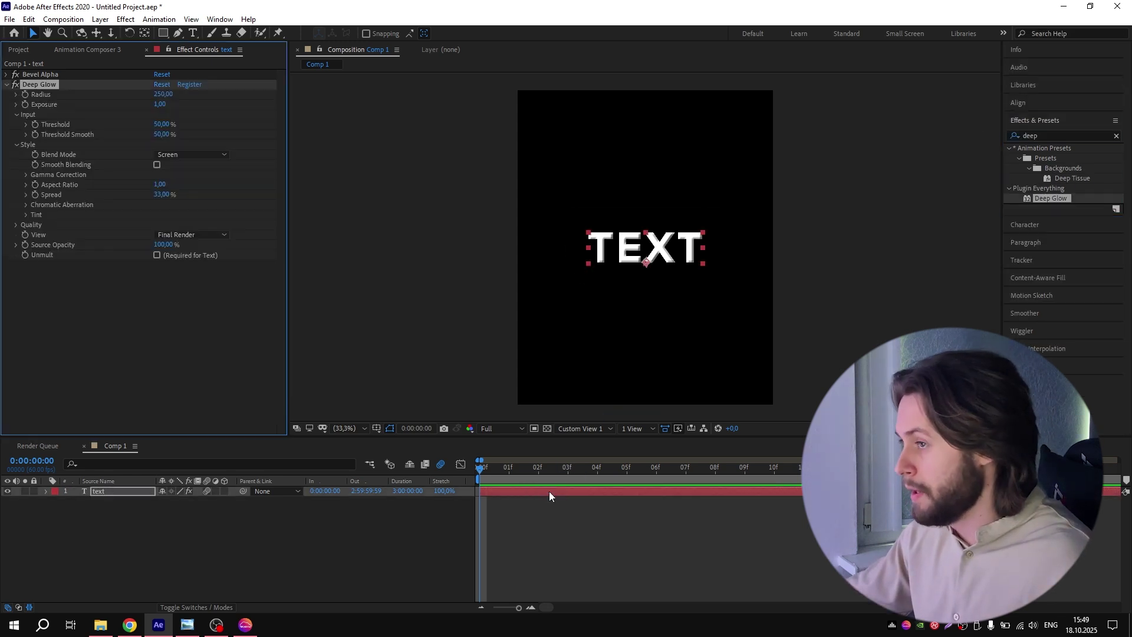
click(158, 105)
text(0)
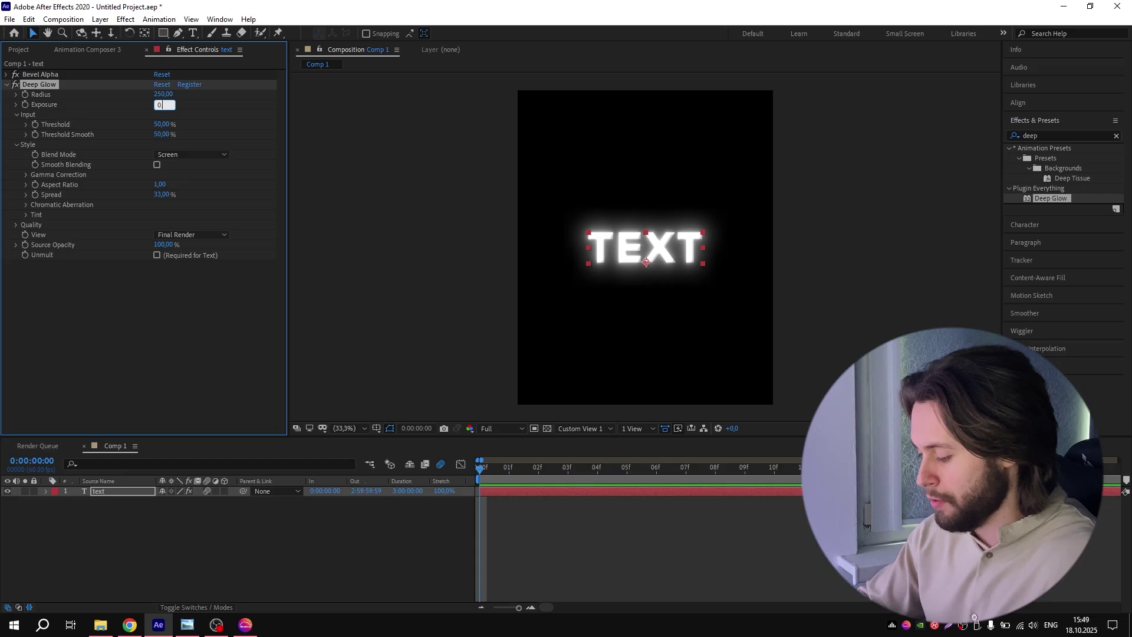
text(.8)
key(Return)
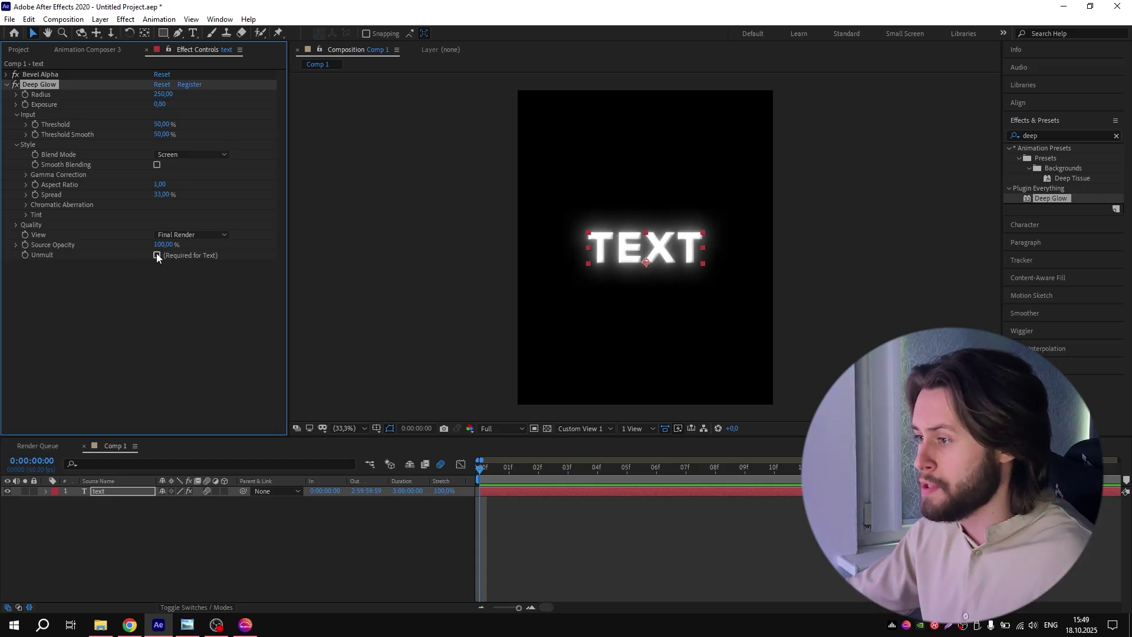
click(7, 85)
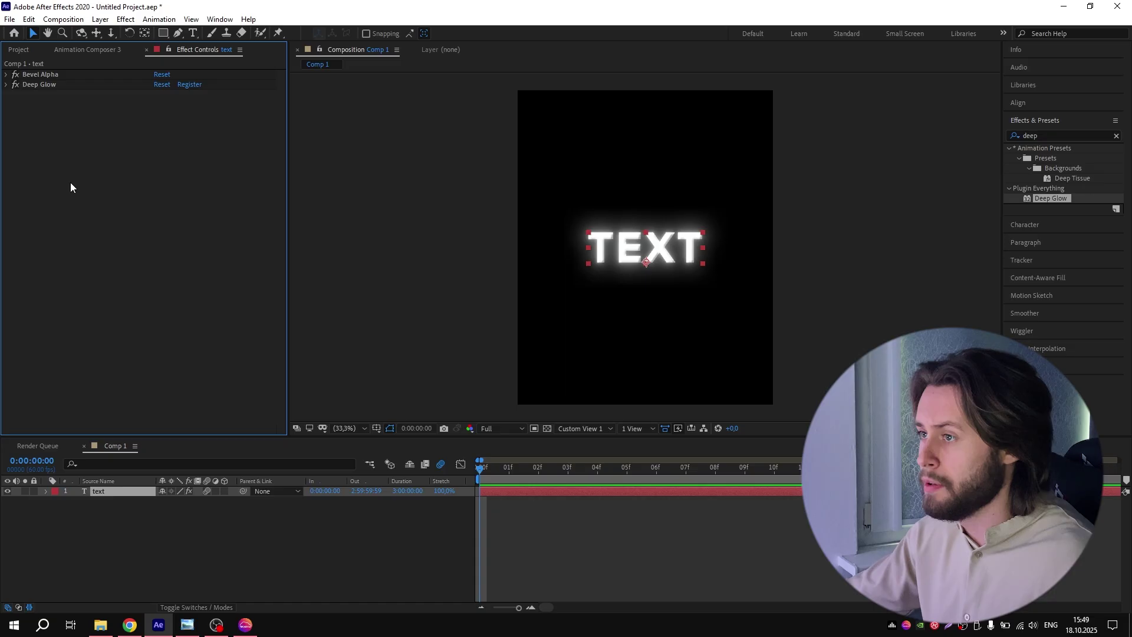
- Apply BCC Drop Shadow from a 'bcc dr' search and set its Gamma to 0.8
click(1046, 134)
text(bcc dr)
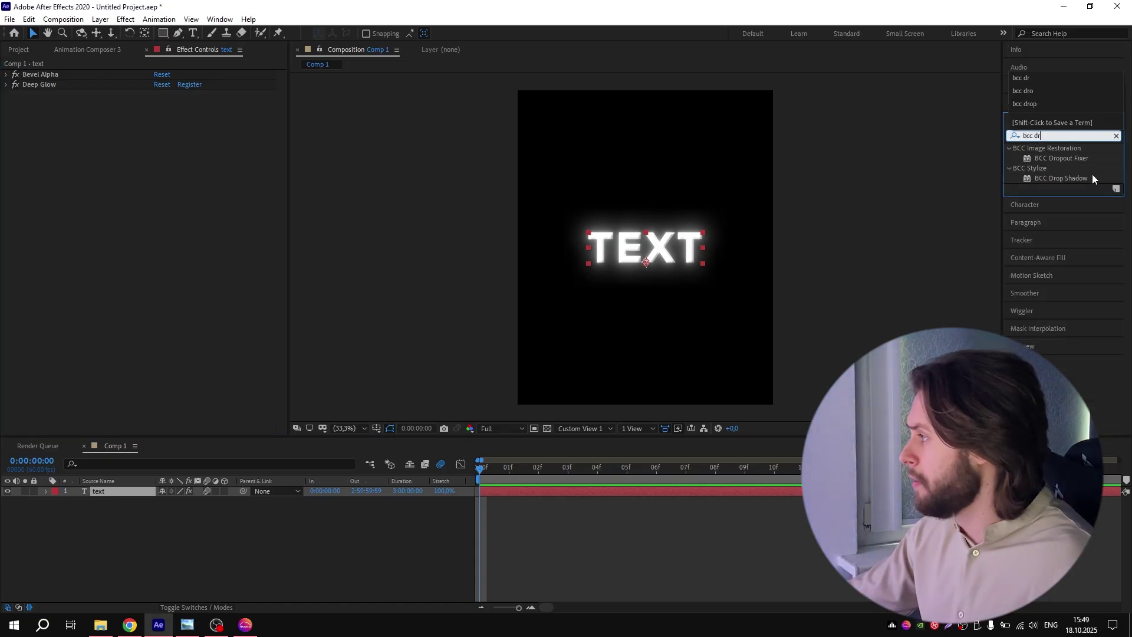
double_click(1076, 176)
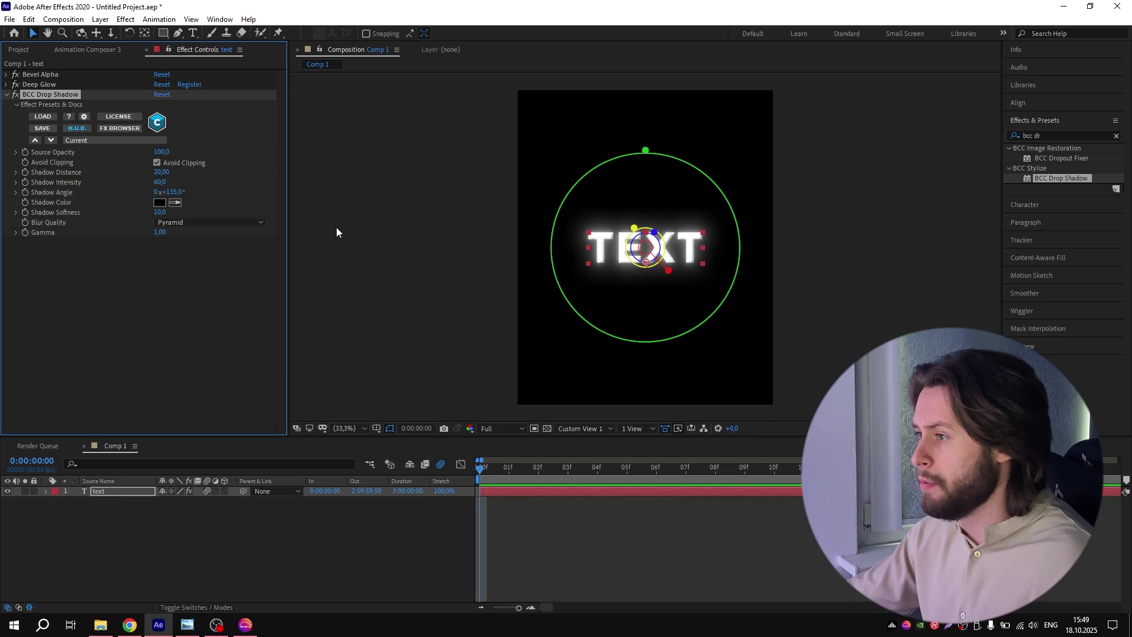
click(162, 233)
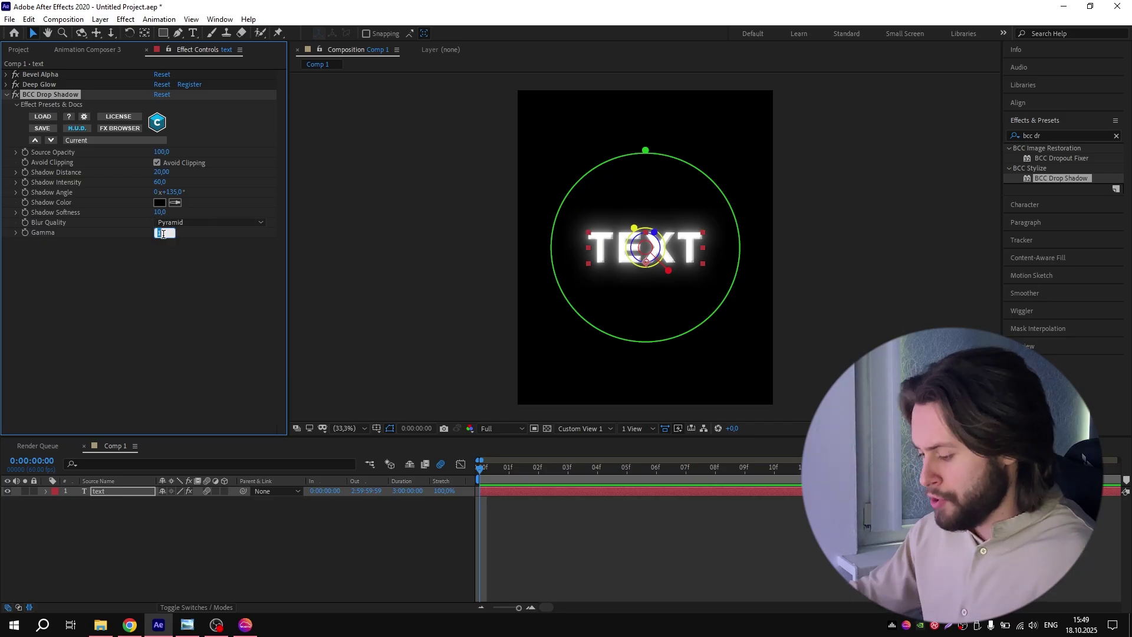
text(0)
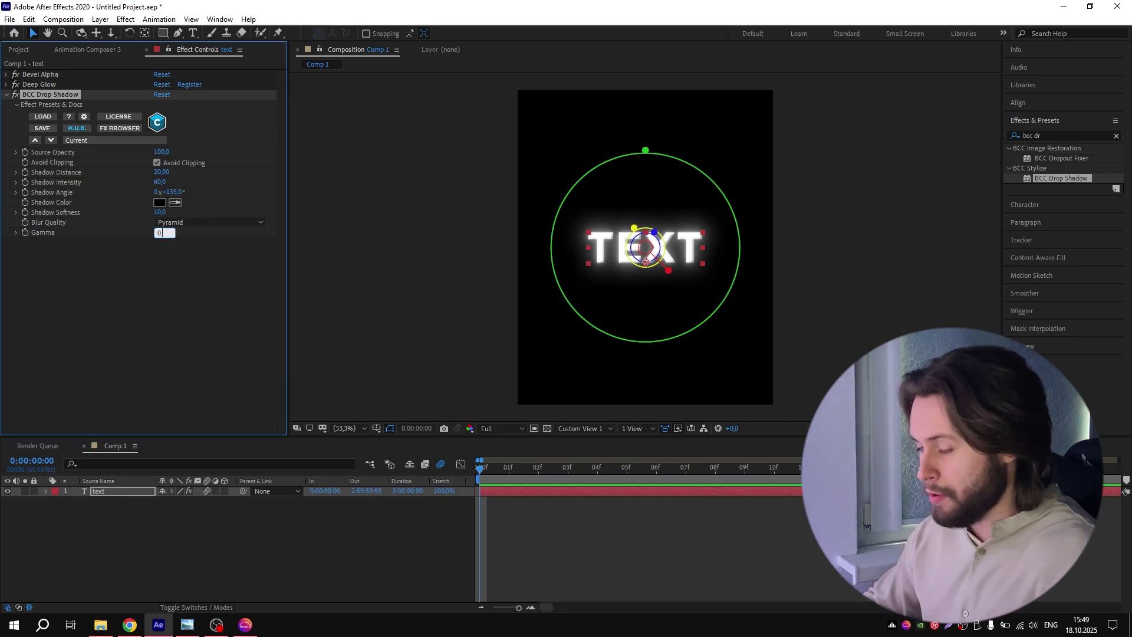
text(.8)
key(Return)
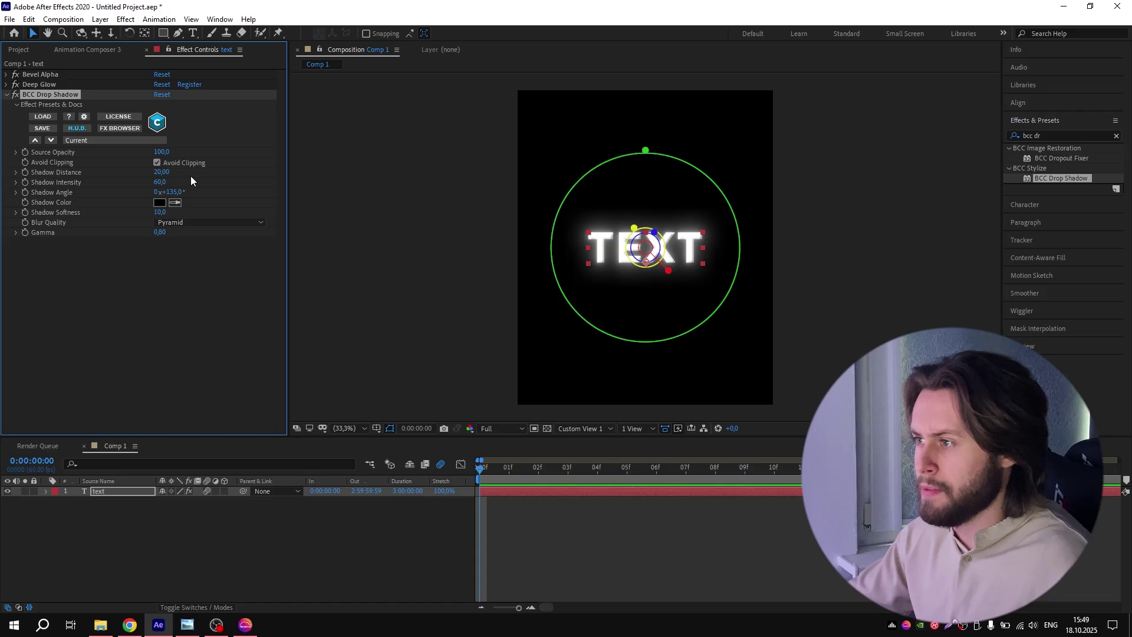
click(7, 94)
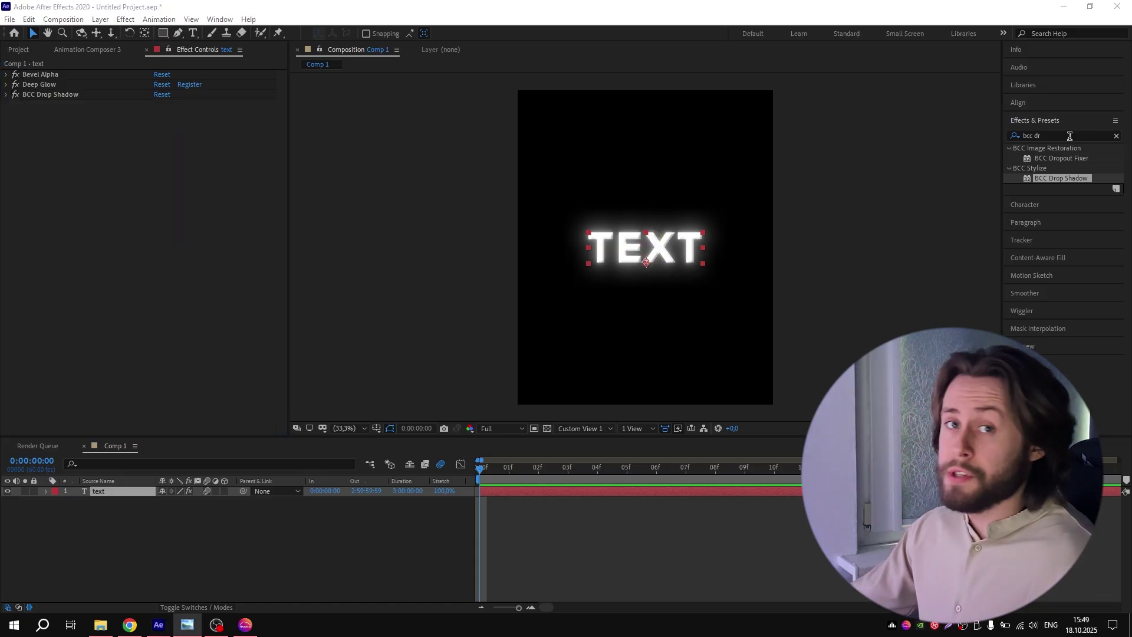
- Search 'drop s' and apply the standard Drop Shadow to the TEXT layer
double_click(1070, 136)
text(drop )
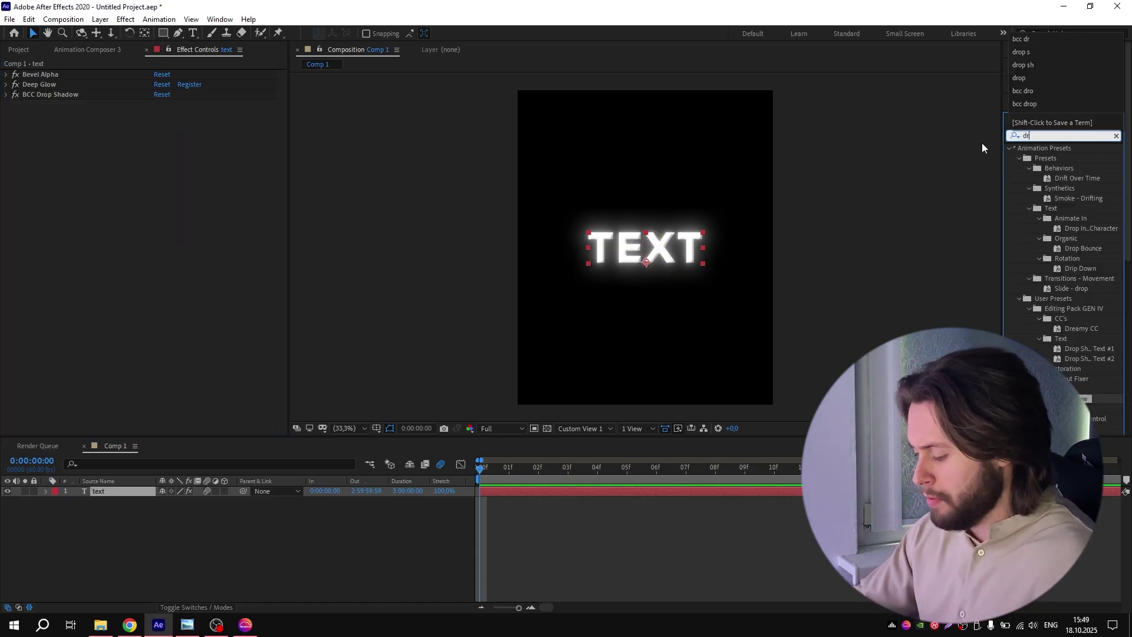
text(s)
drag(1065, 238, 564, 489)
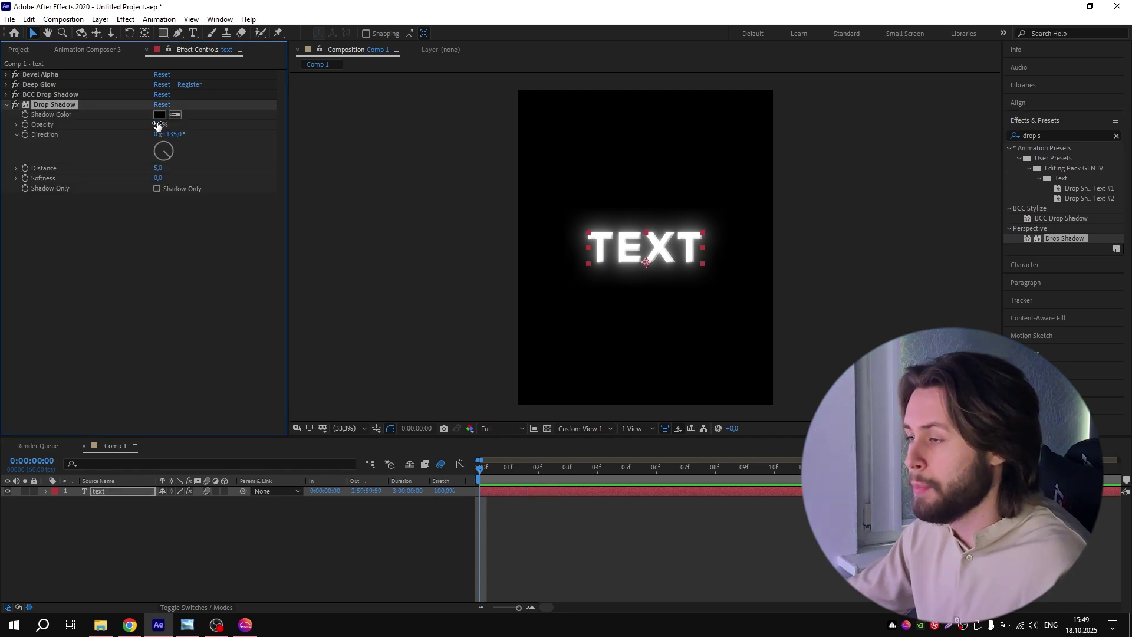
click(165, 268)
- Set Drop Shadow Distance to 10 and Softness to 20, then collapse all effects
click(158, 168)
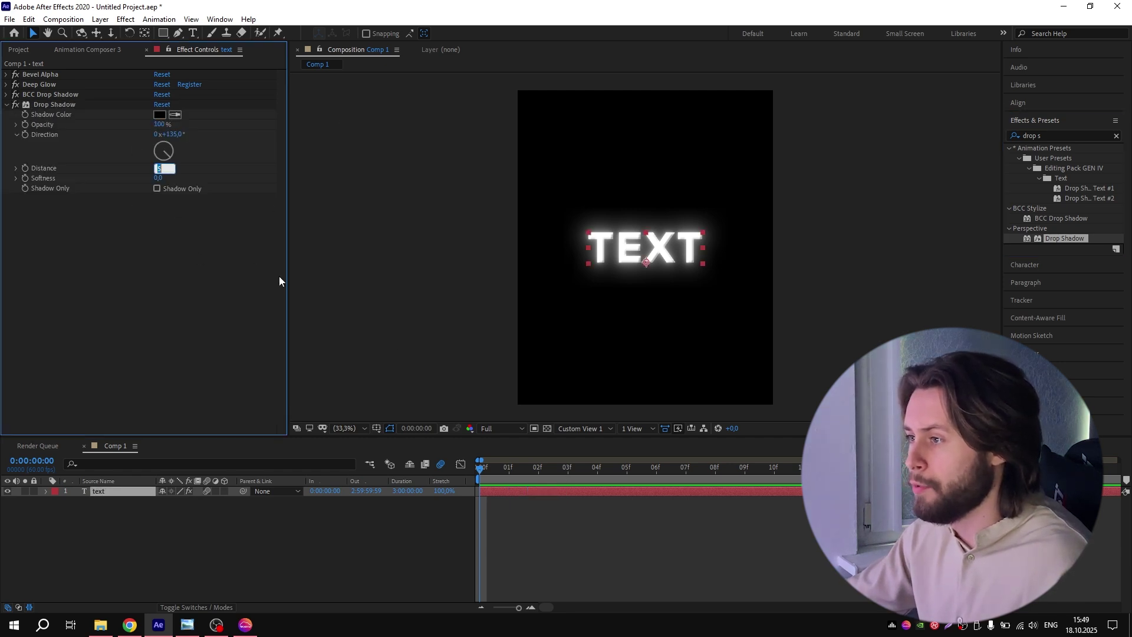
text(10)
key(Return)
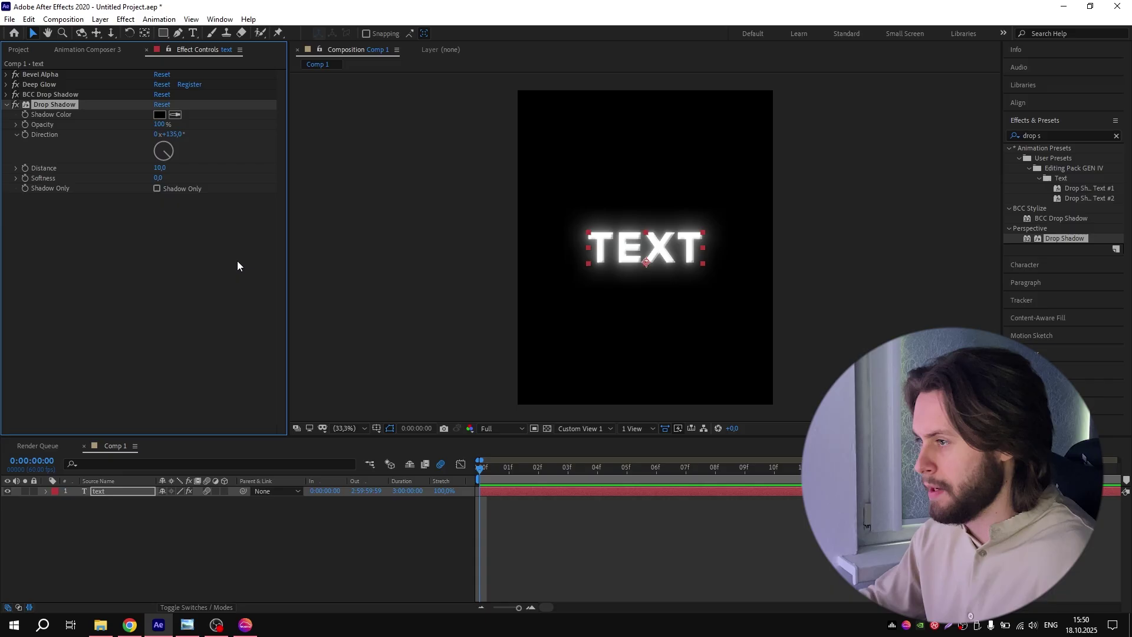
click(165, 178)
text(2)
key(Return)
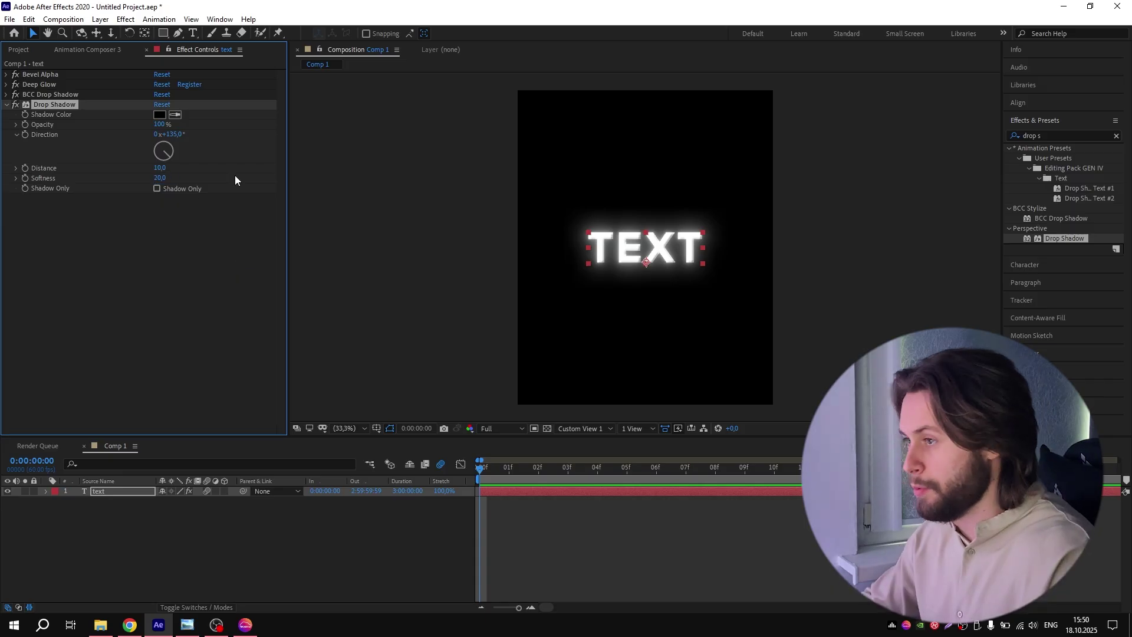
key(ctrl+grave)
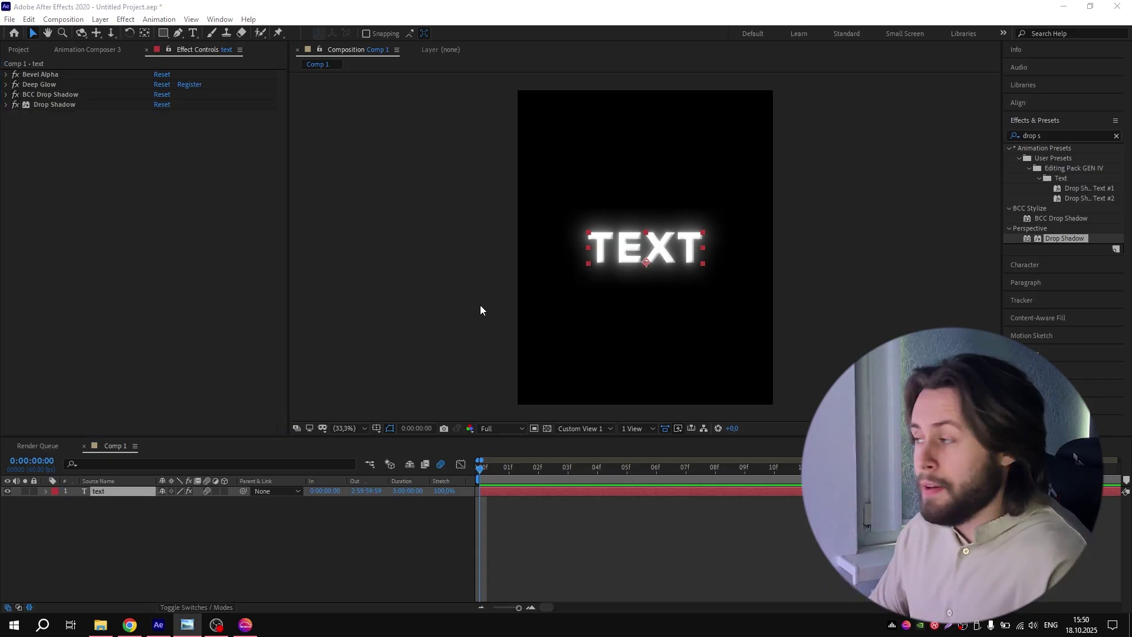
- Apply Wave Warp from a 'wave' search with Wave Height 2 and Wave Width 100
click(1053, 135)
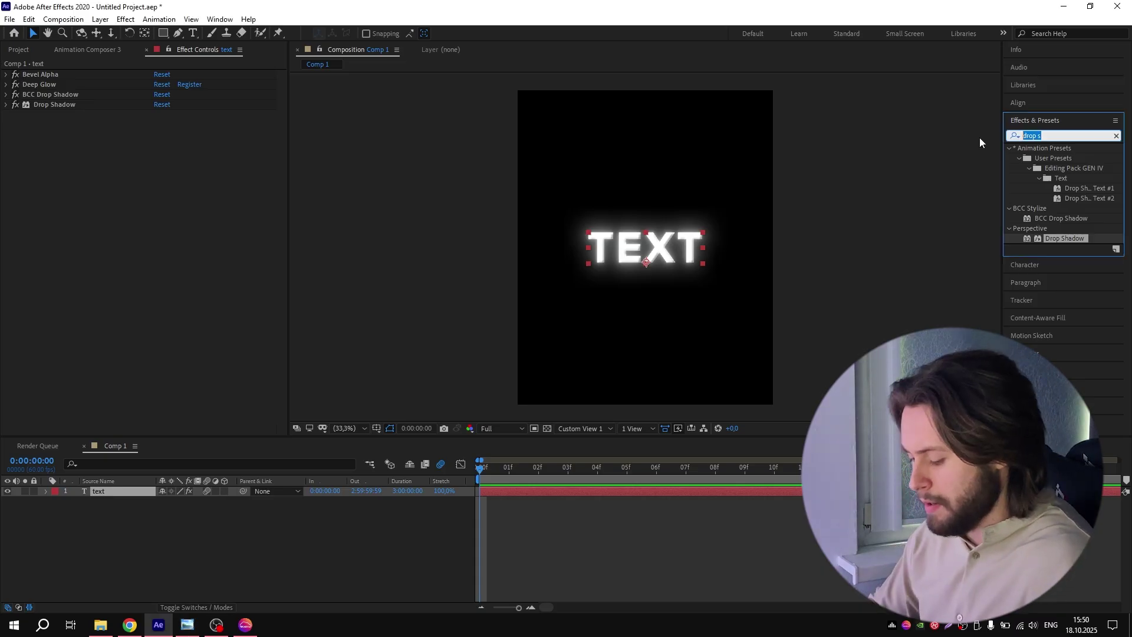
text(wave)
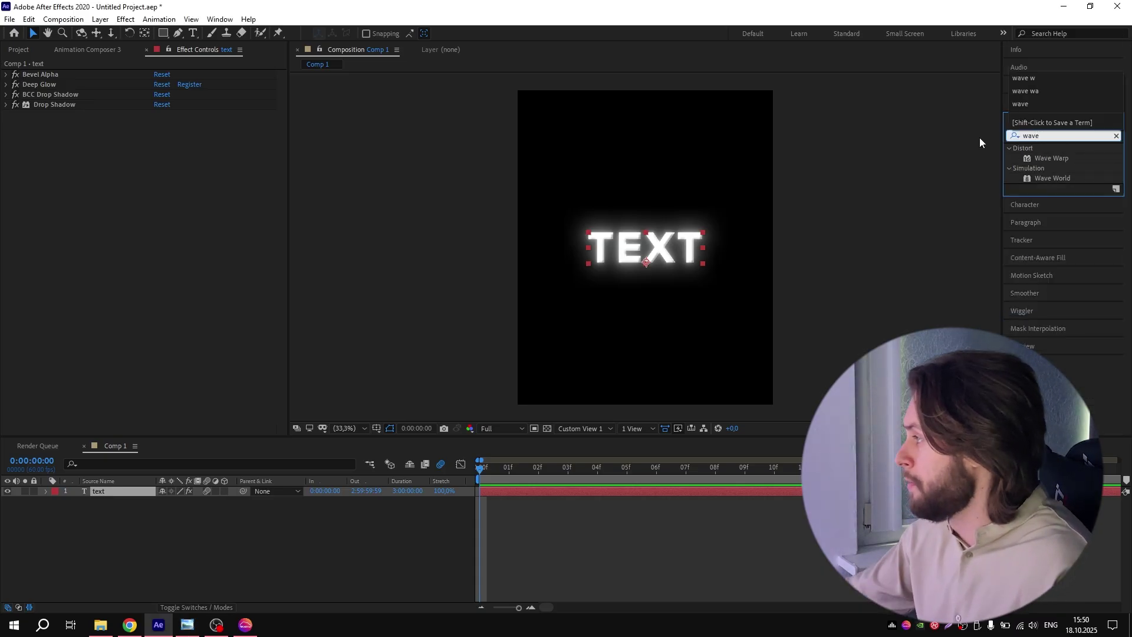
drag(1052, 158, 578, 491)
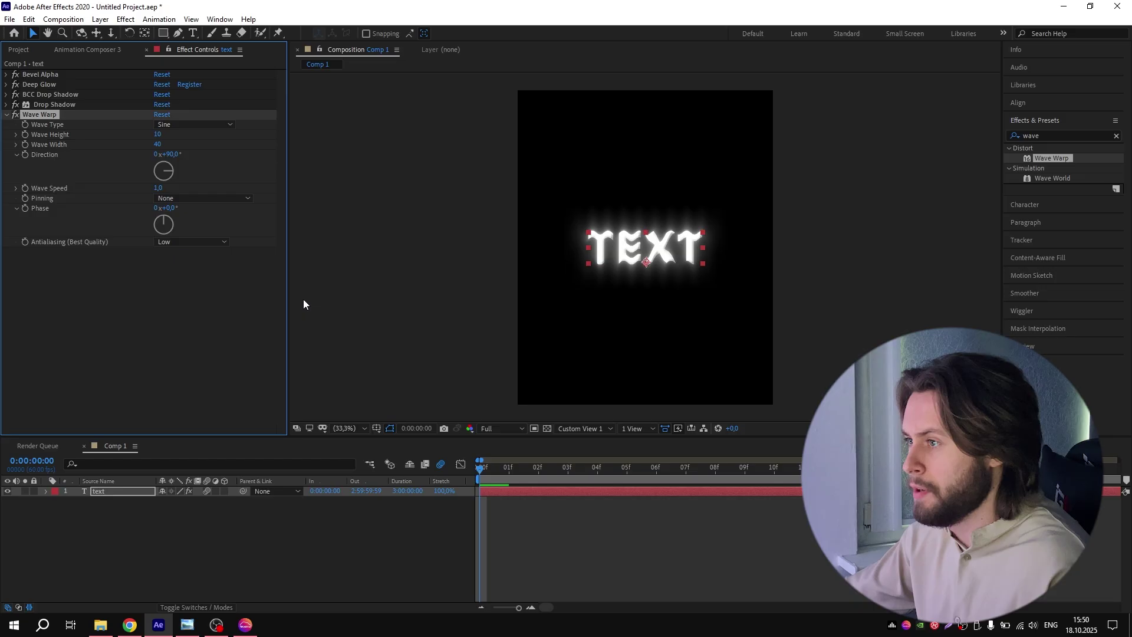
click(157, 136)
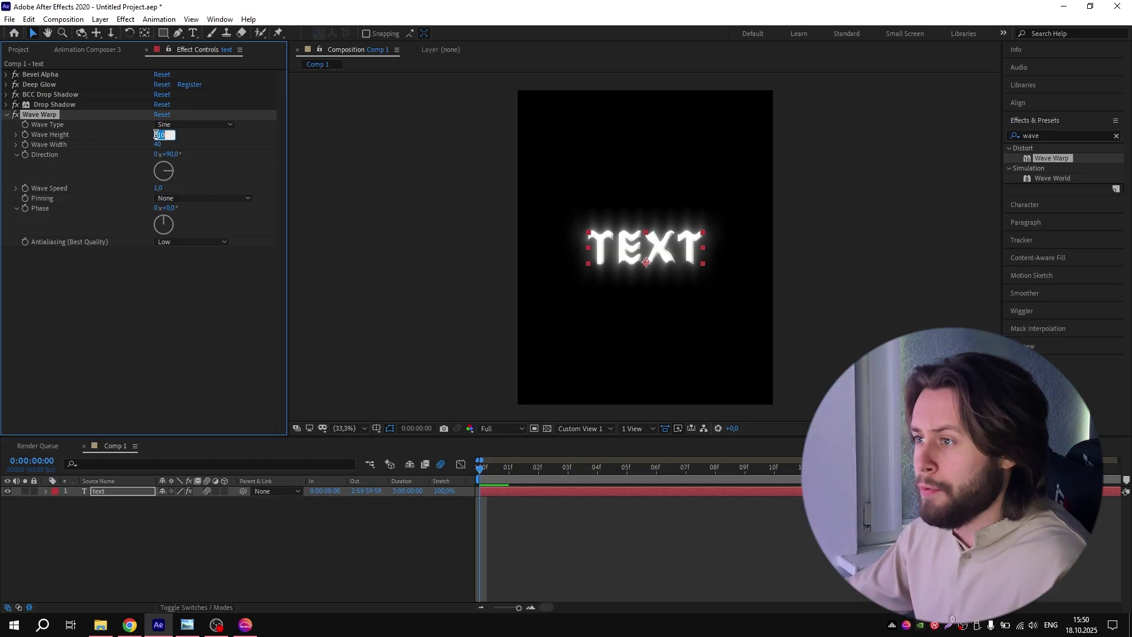
text(2)
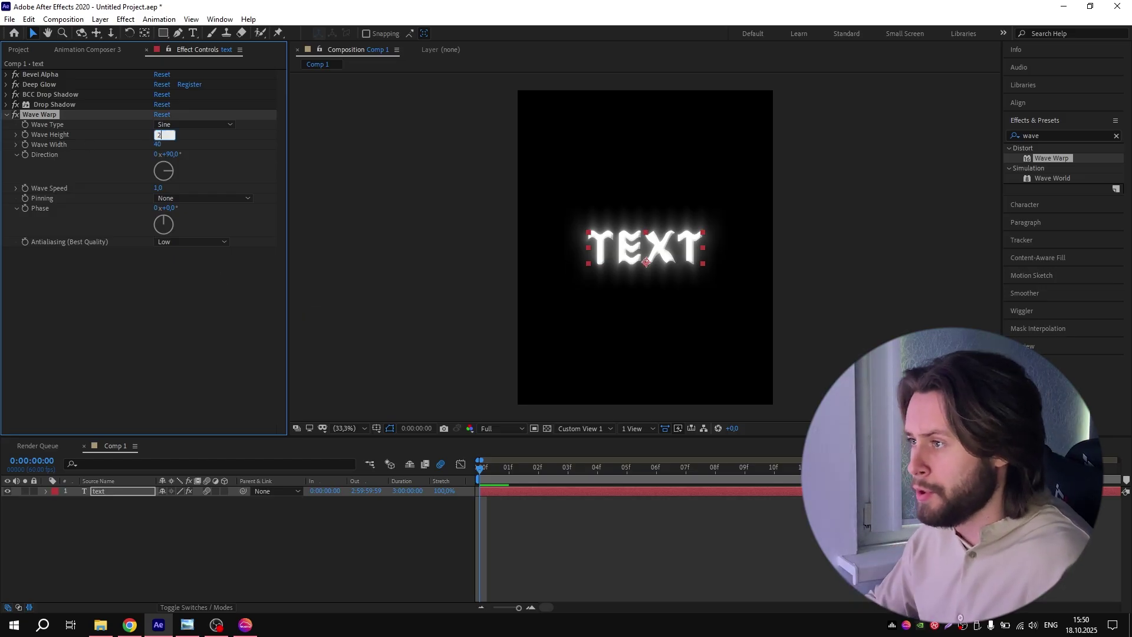
key(Return)
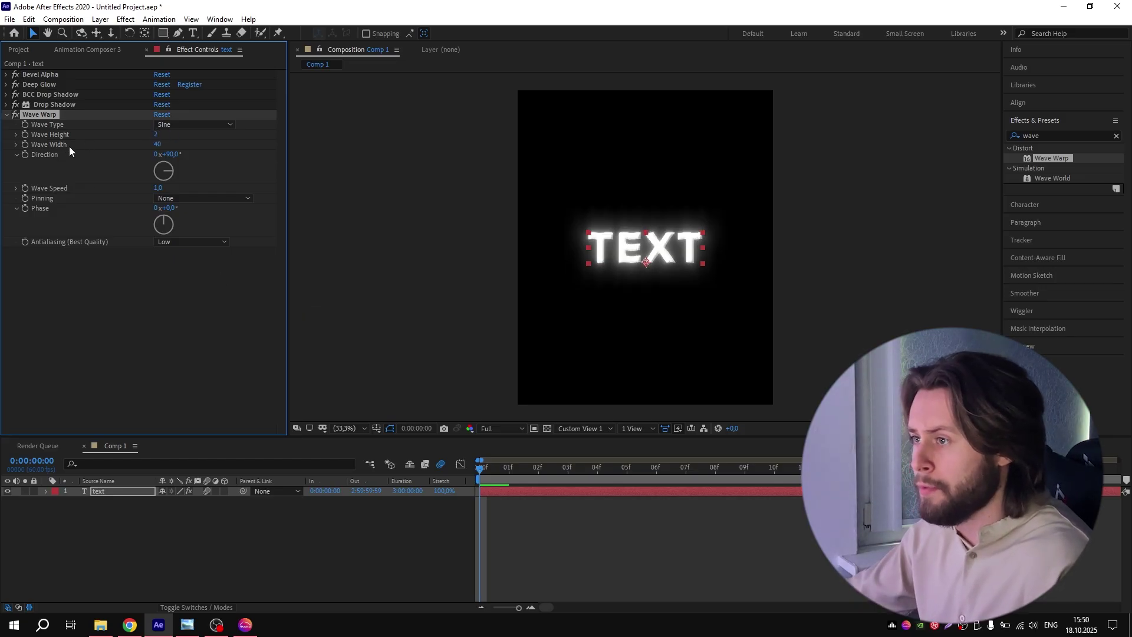
click(161, 146)
text(100)
click(481, 511)
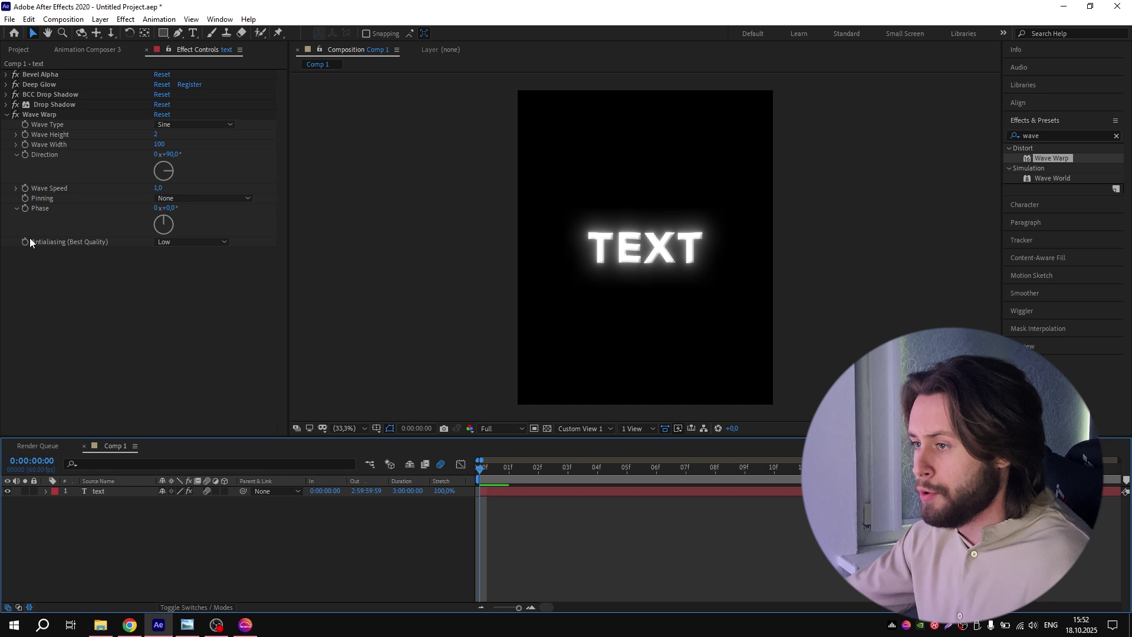
- Add a 'time' expression to Wave Warp's Phase and step through frames to check
alt+click(26, 209)
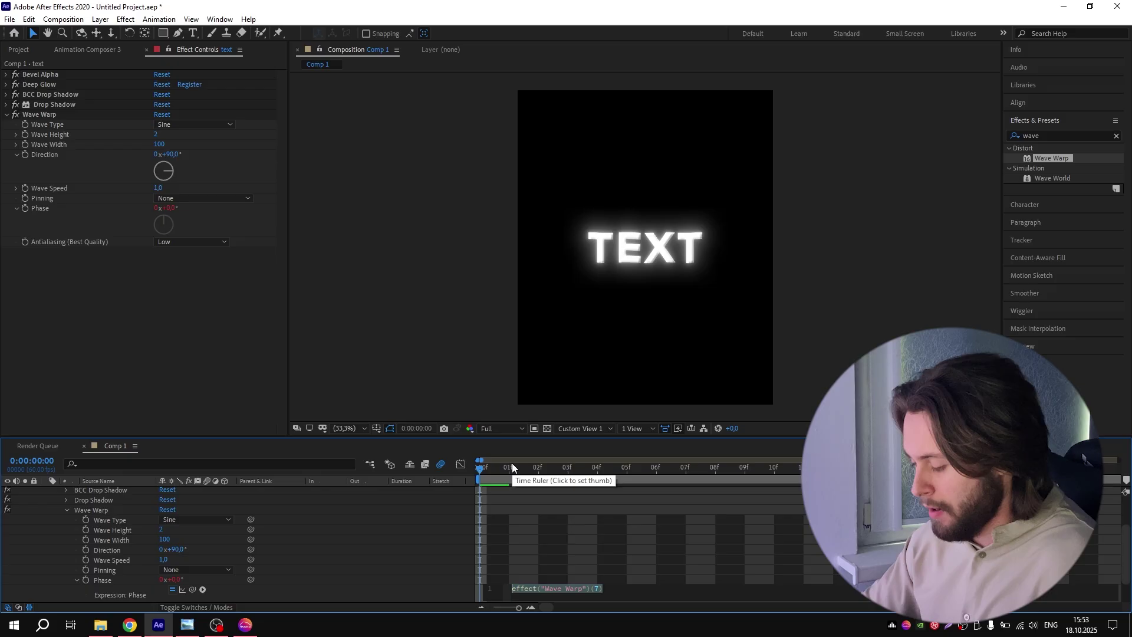
text(time)
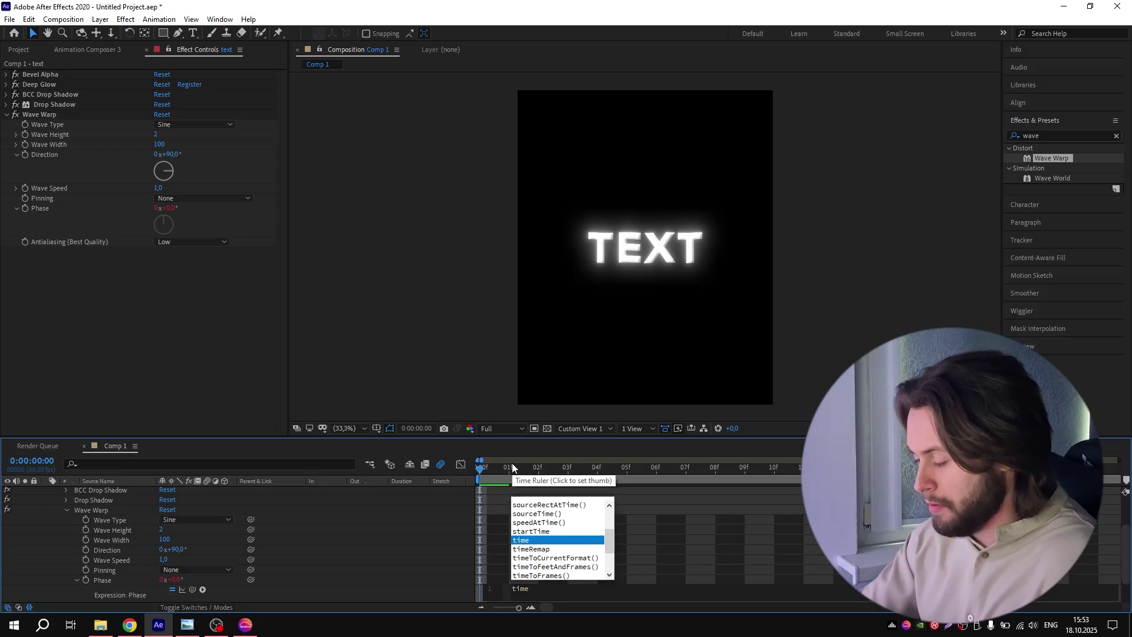
key(Return)
click(468, 467)
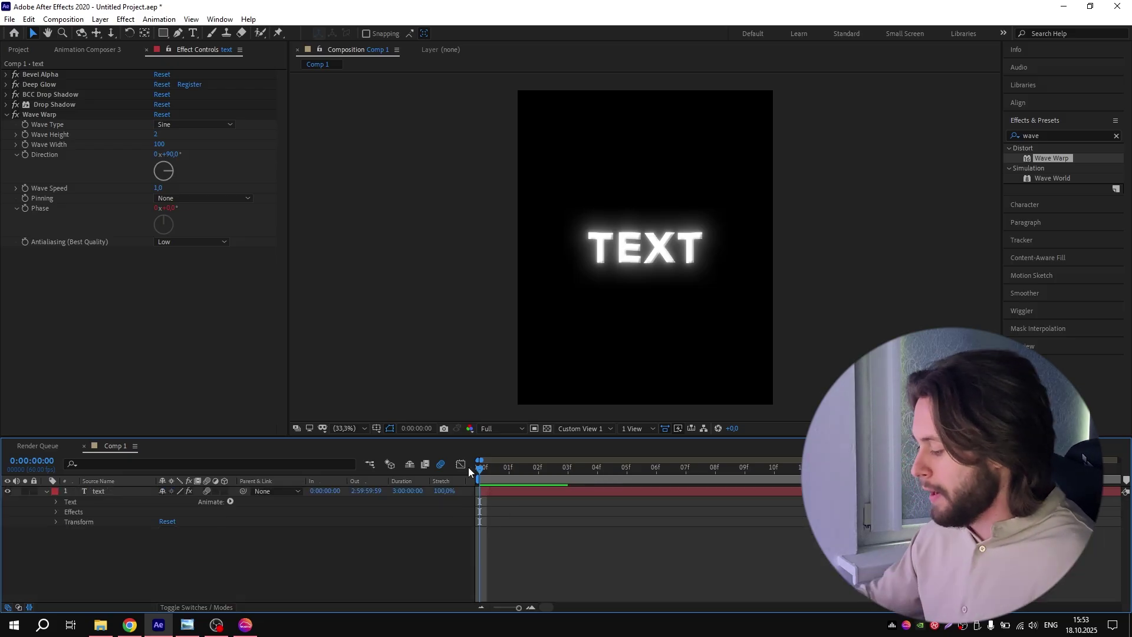
key(Page_Down)
key(Page_Down)
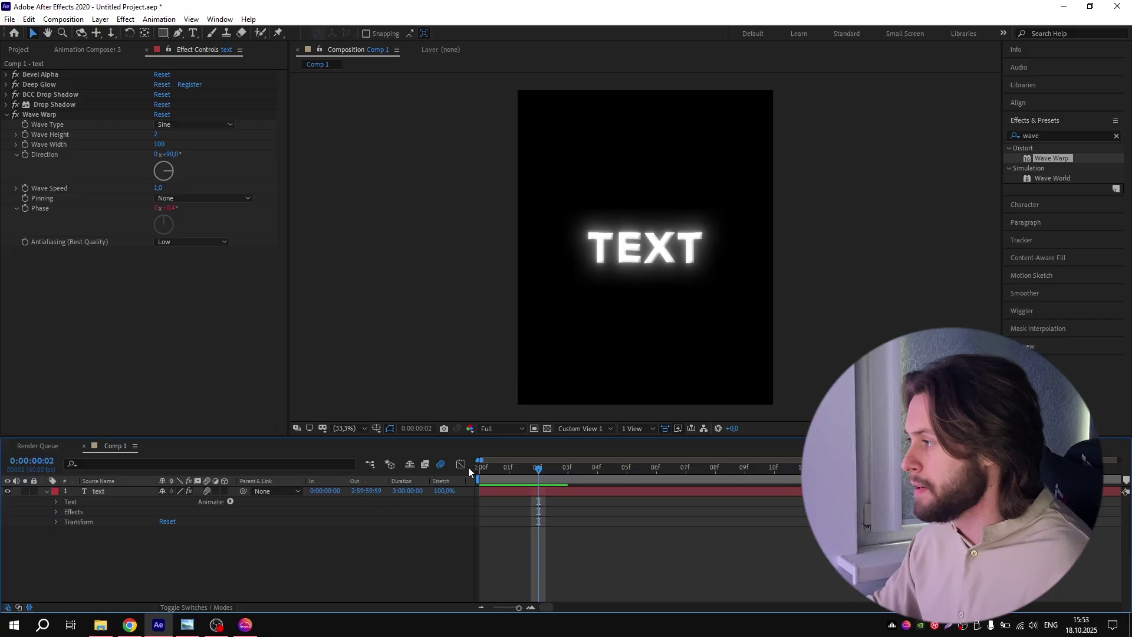
key(Page_Up)
key(Page_Up)
key(Page_Down)
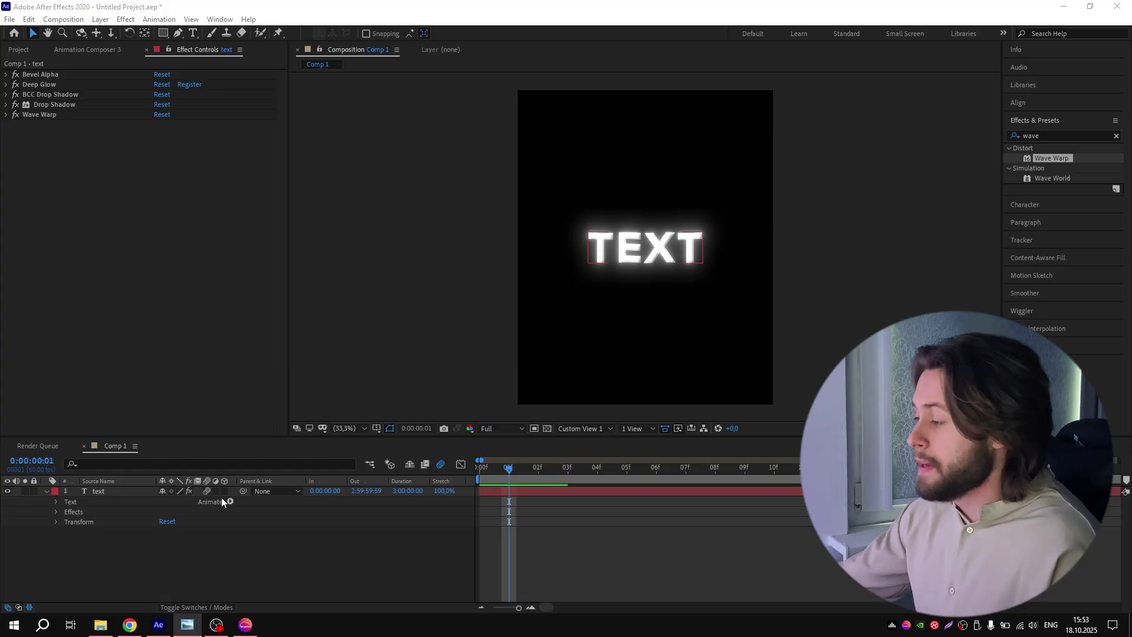
- Search 'vene' and apply Venetian Blinds to the TEXT layer
click(46, 492)
click(1046, 135)
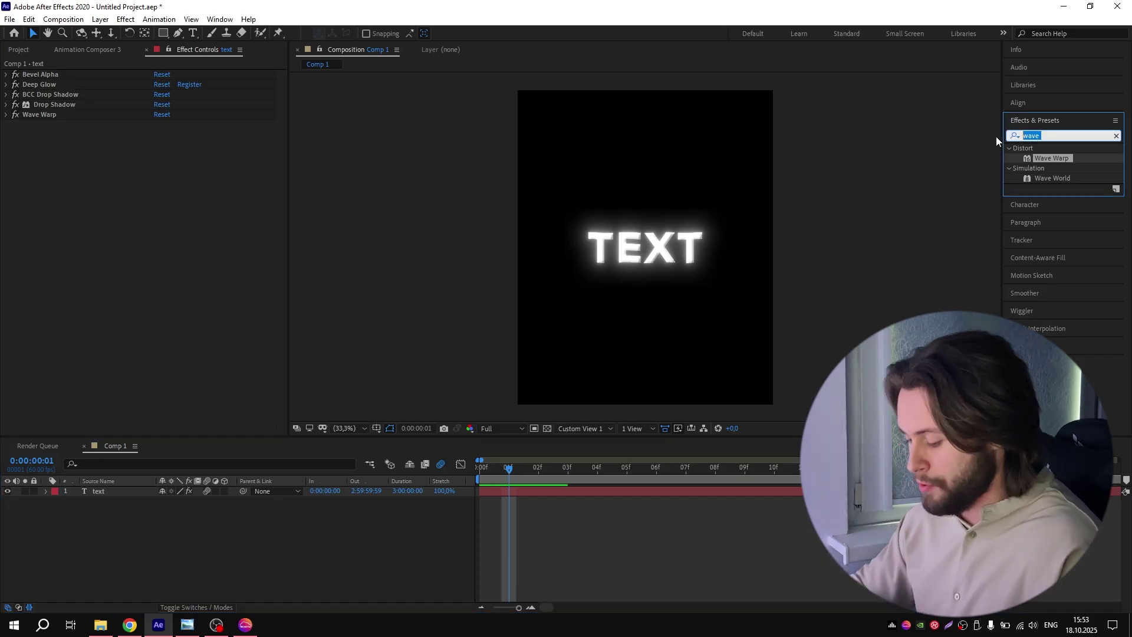
text(vene)
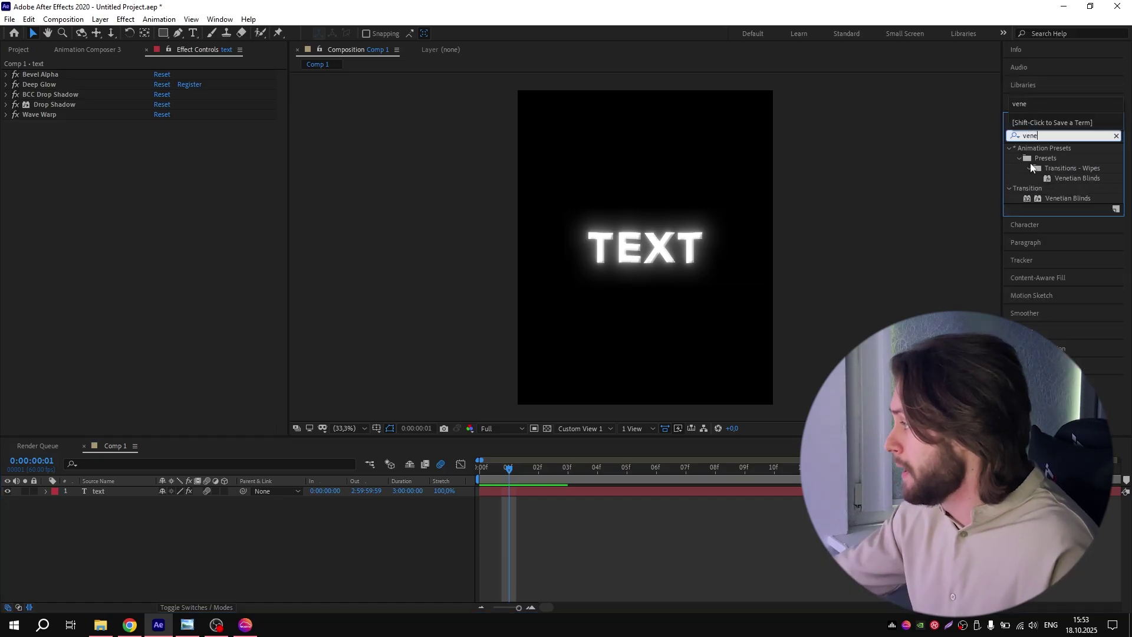
drag(1069, 198, 523, 490)
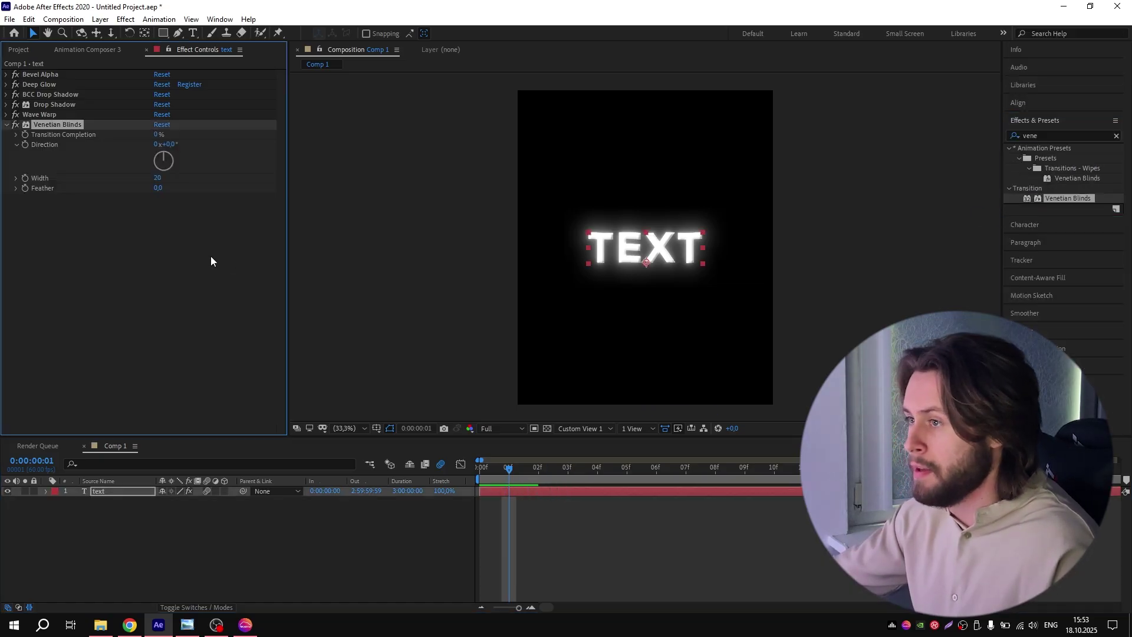
- Set Venetian Blinds Transition Completion 8%, Direction 90° and Width 7
click(157, 134)
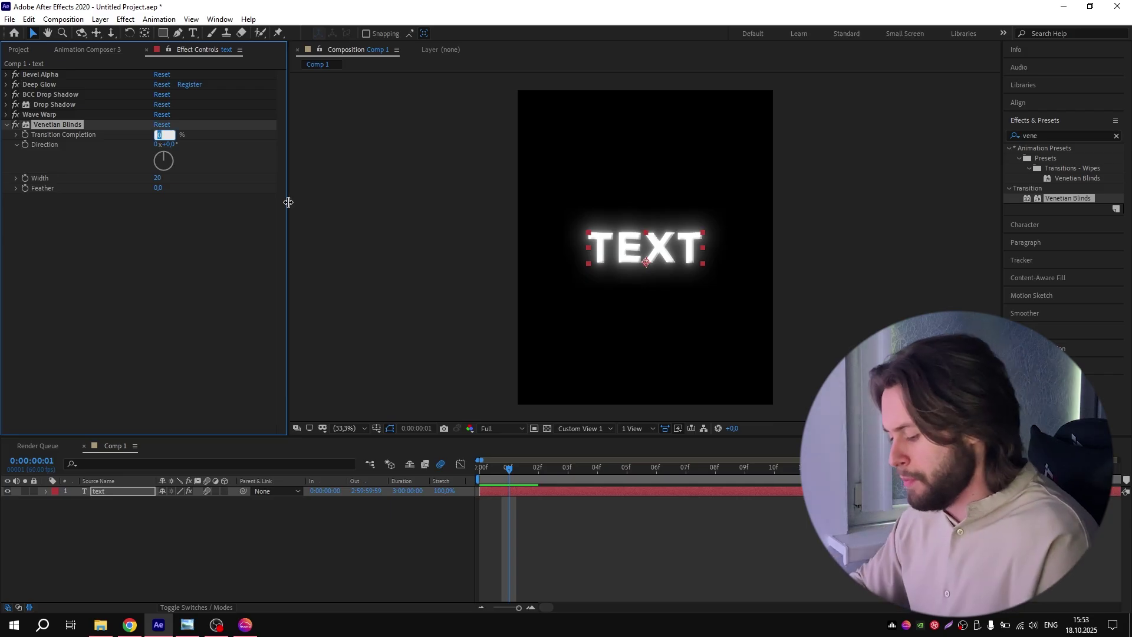
text(8)
key(Return)
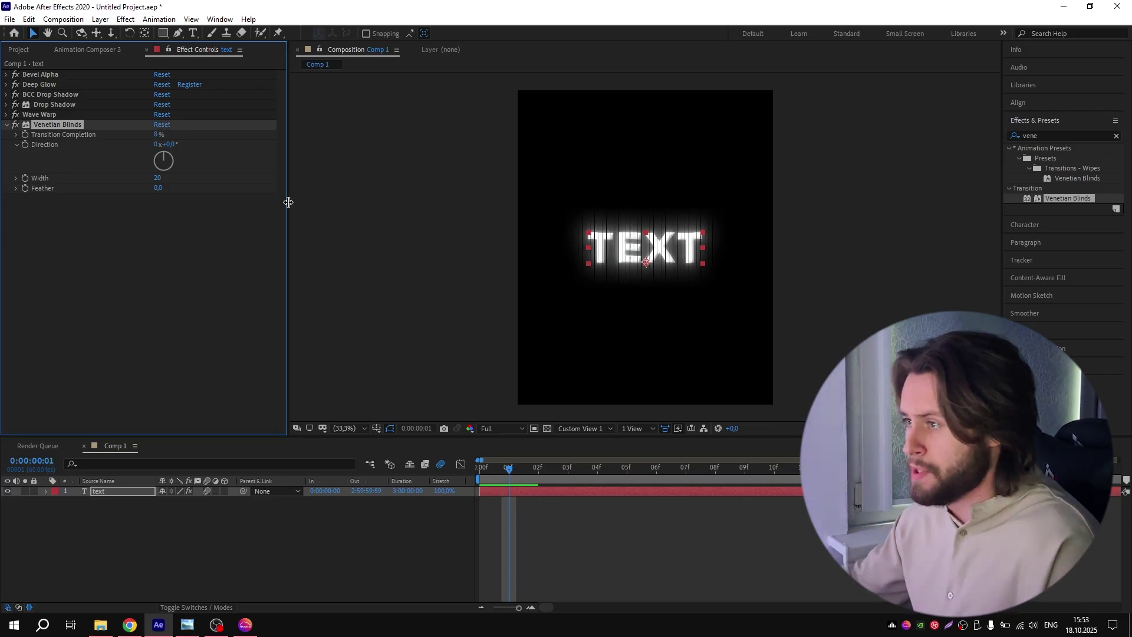
click(170, 144)
text(90)
key(Return)
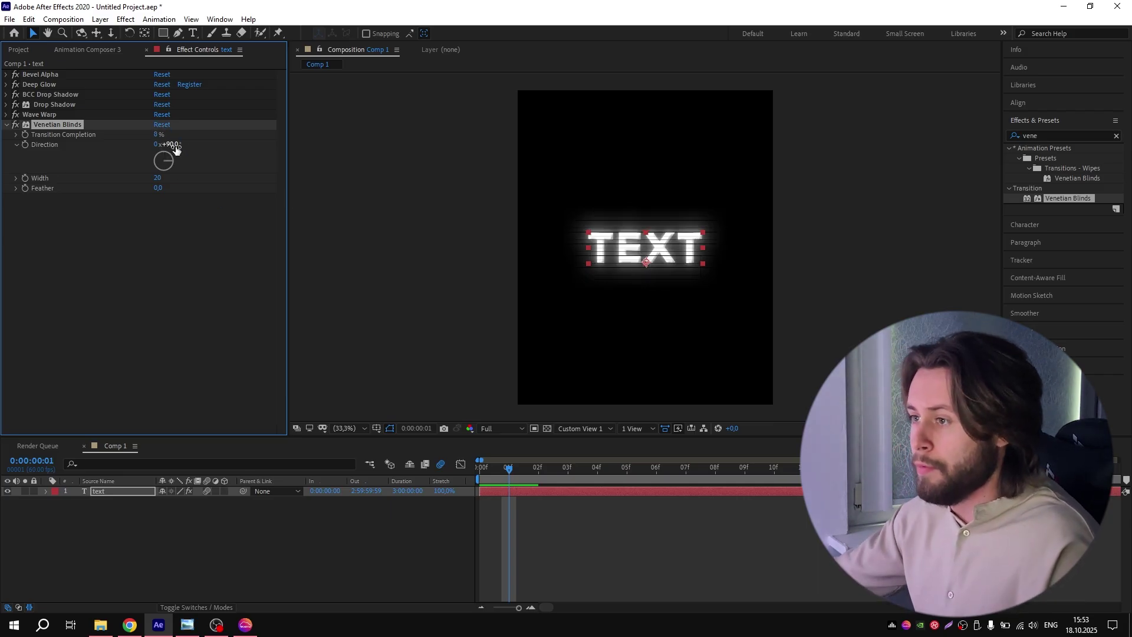
click(158, 180)
text(7)
key(Return)
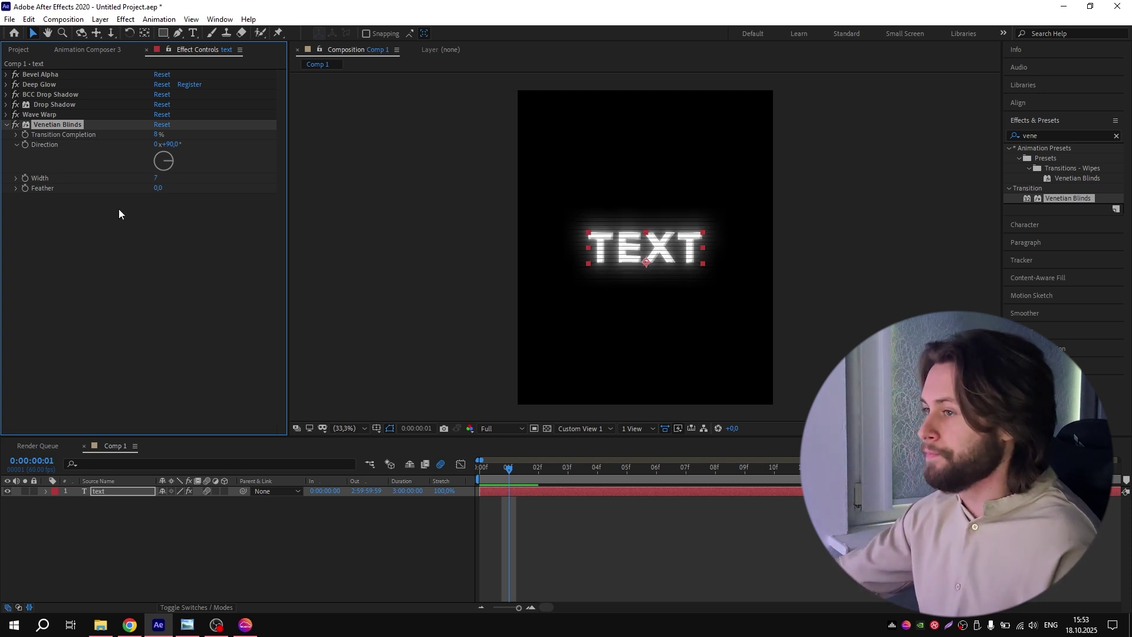
click(119, 214)
- Search 'noi' and drop the Noise effect into the TEXT layer's Effect Controls
click(8, 126)
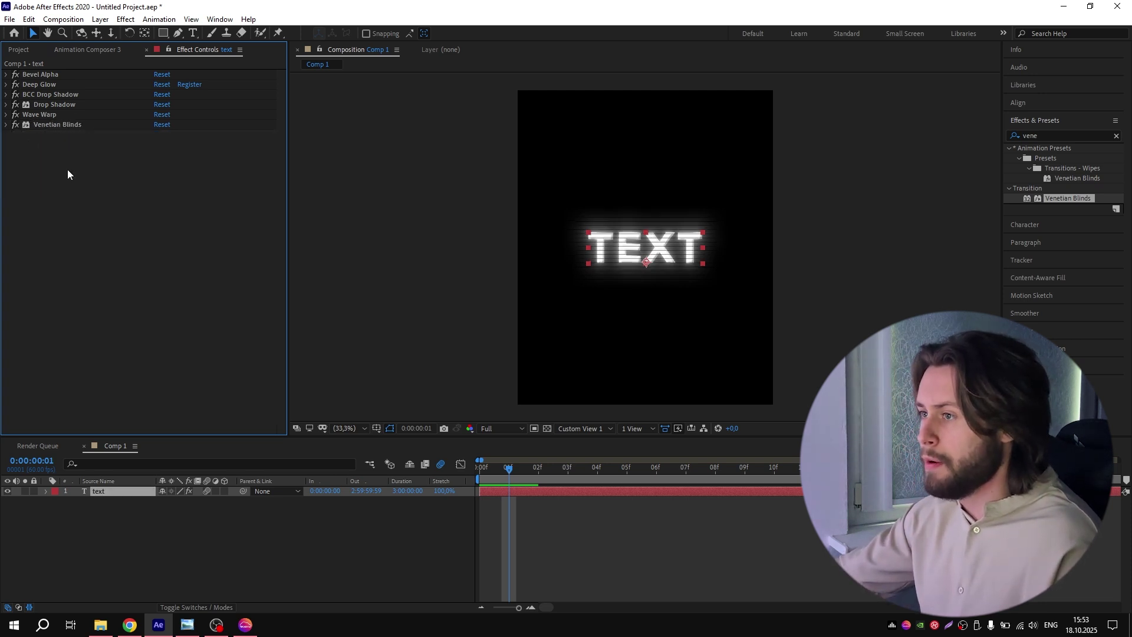
click(584, 517)
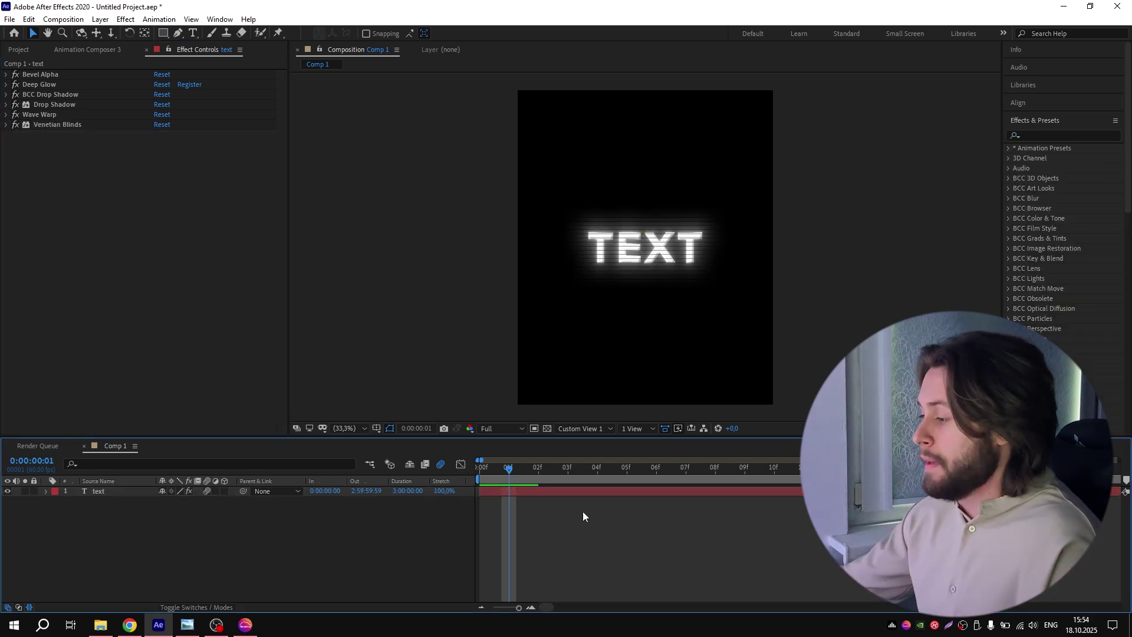
click(1046, 136)
text(noise)
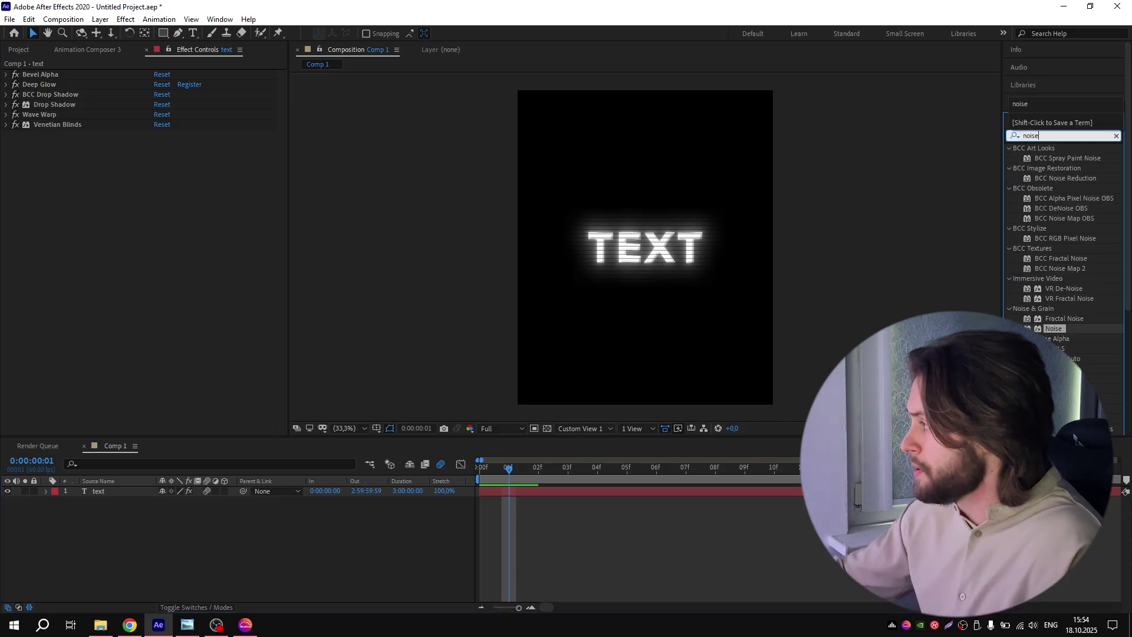
drag(1054, 328, 265, 247)
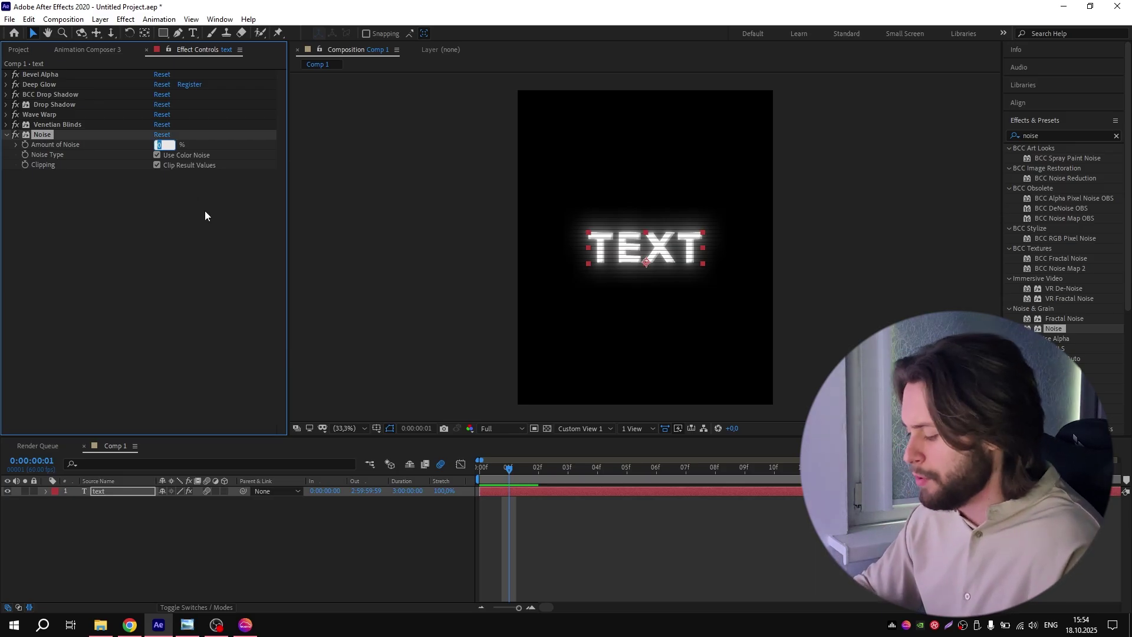
key(Return)
- Apply S_Flicker from an 's_flic' search with Amplitude 0.3 and Rand Freq 7
click(516, 526)
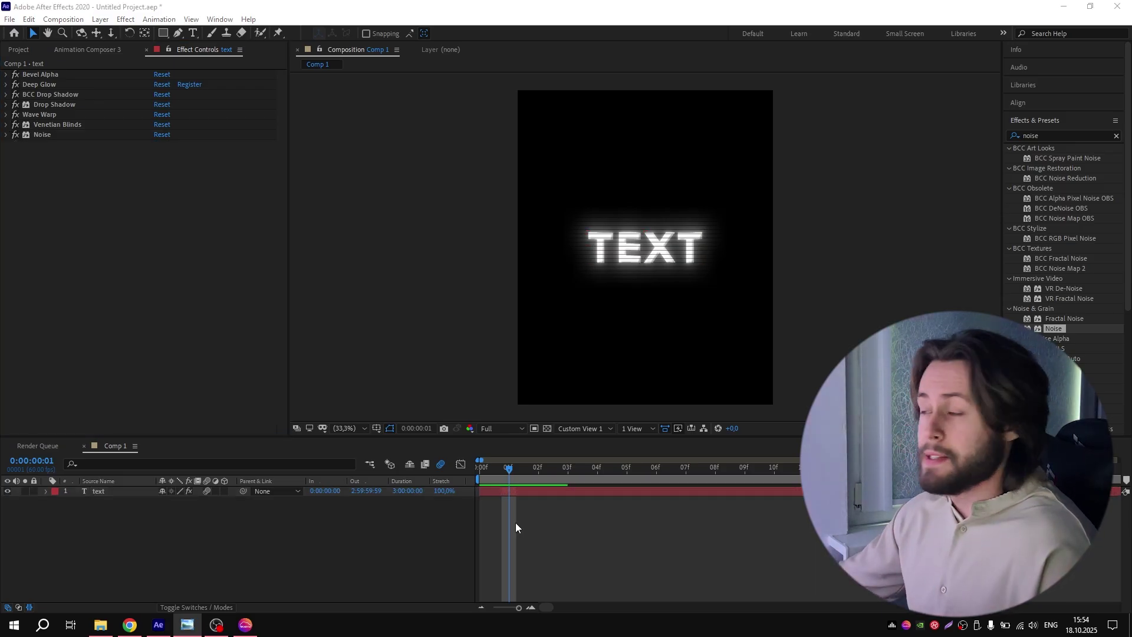
click(1053, 136)
text(s_flic)
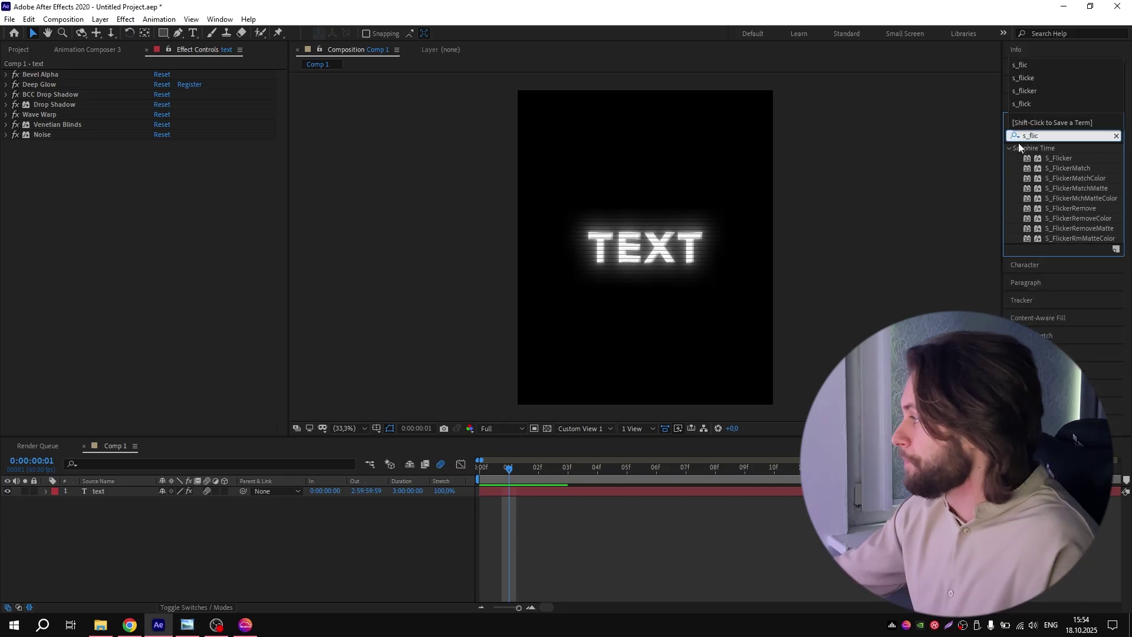
drag(1056, 158, 533, 487)
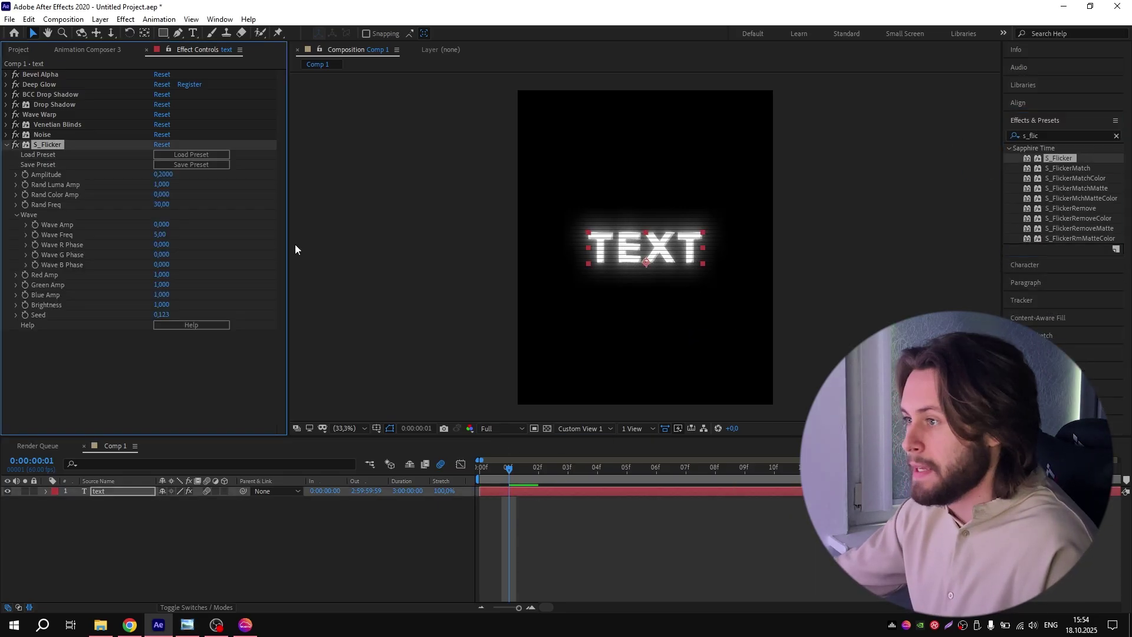
click(164, 175)
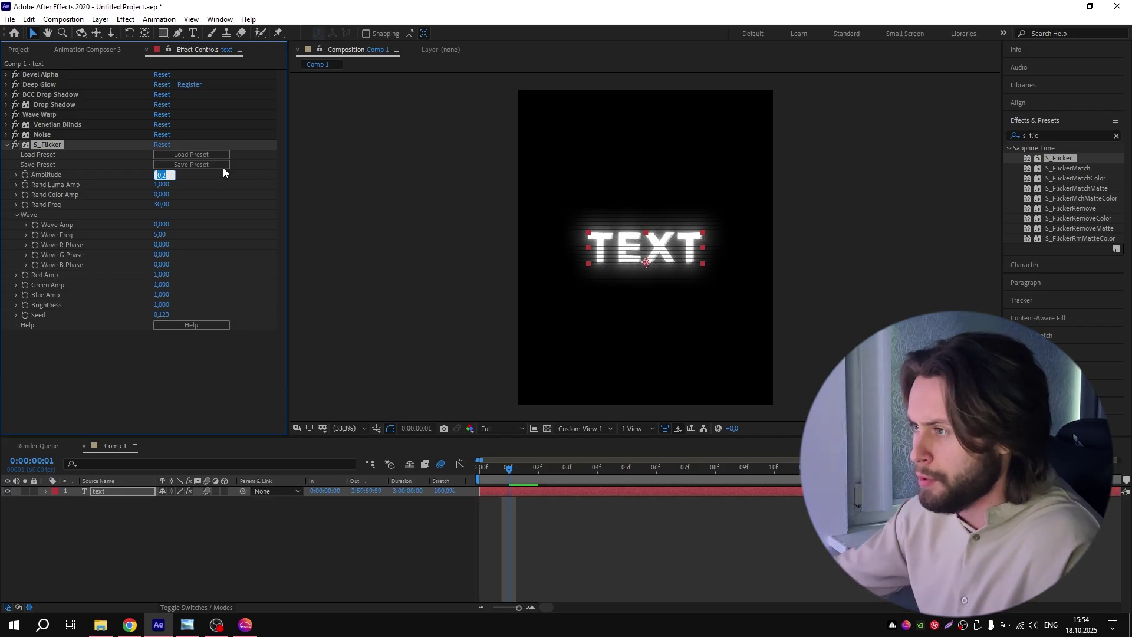
key(Return)
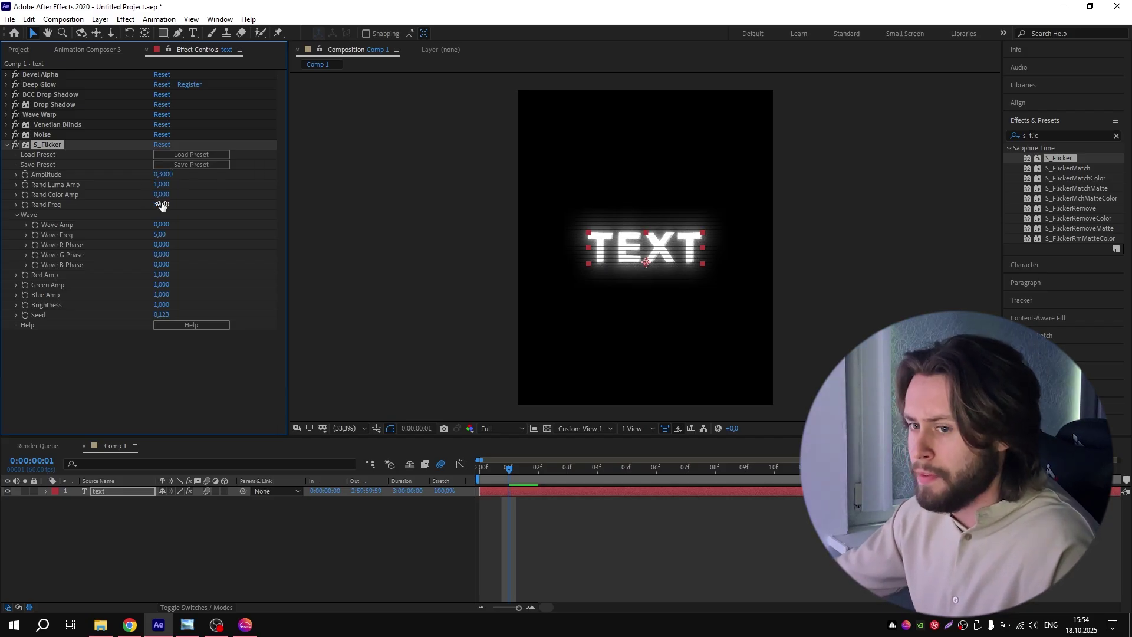
click(162, 205)
text(7)
key(Return)
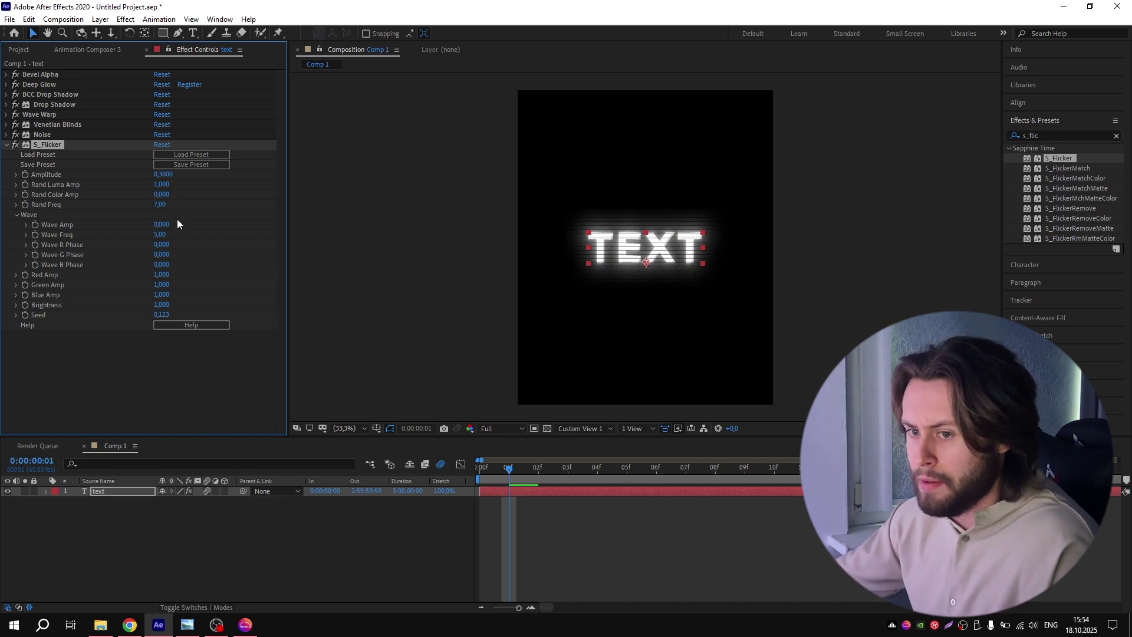
- Preview from the first frame, then change the TEXT fill colour to red FF0000
key(Home)
key(ctrl+shift+a)
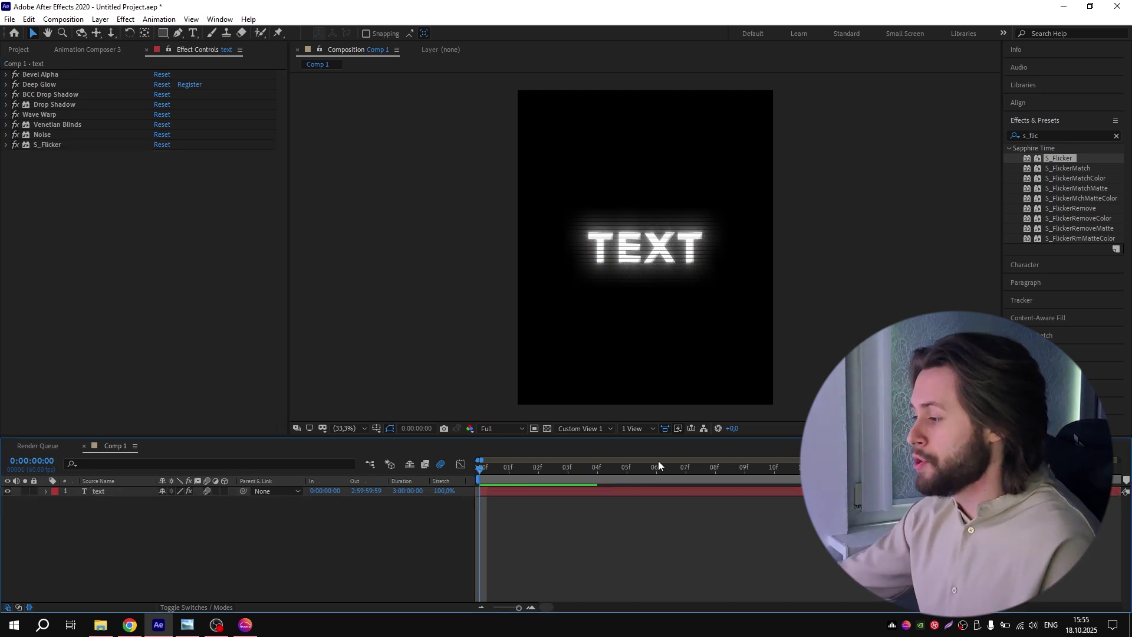
click(658, 464)
key(minus)
double_click(582, 494)
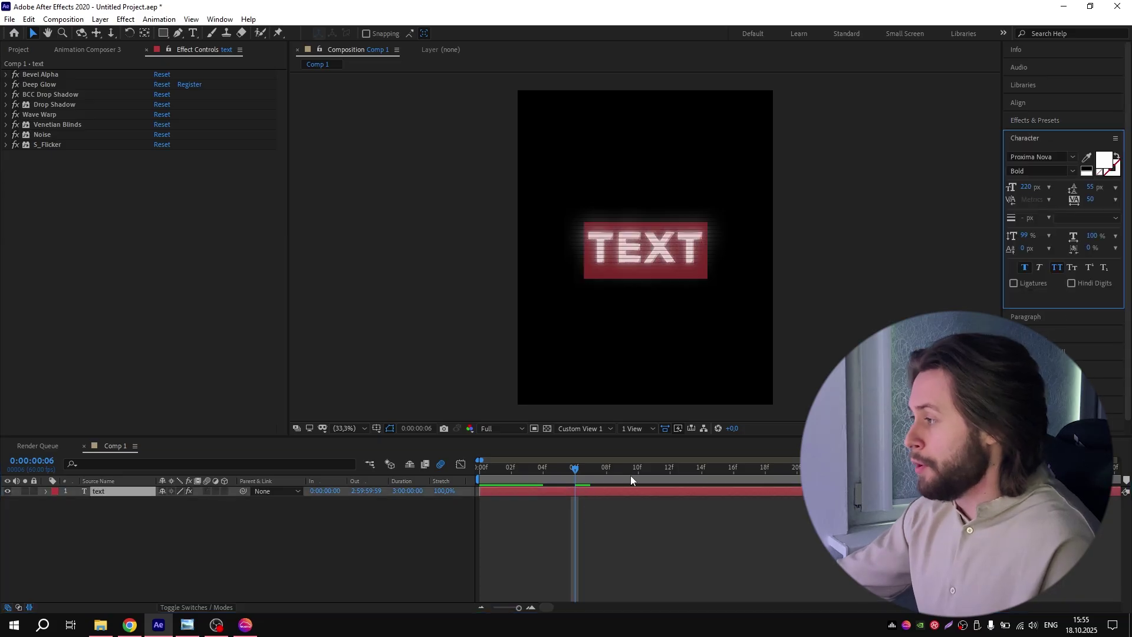
click(1105, 160)
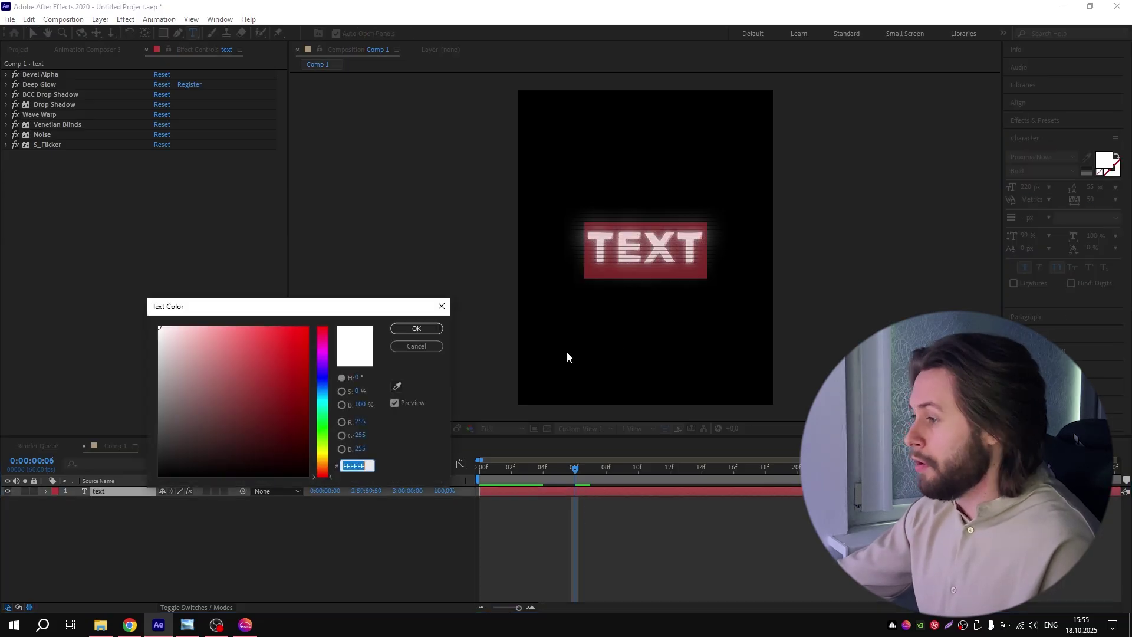
click(417, 328)
click(582, 547)
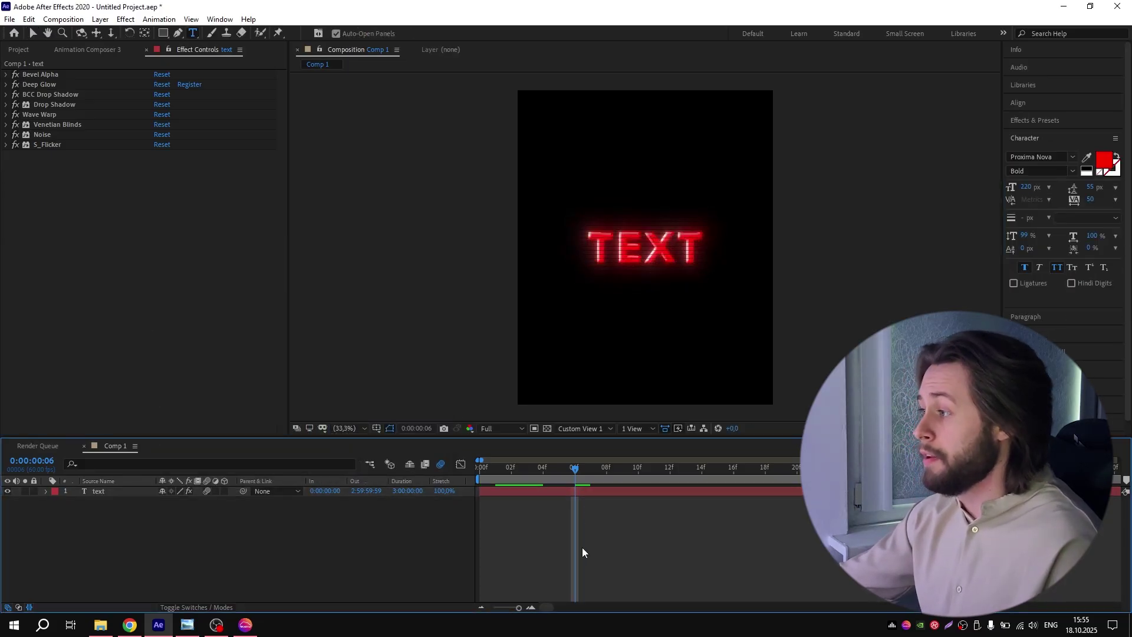